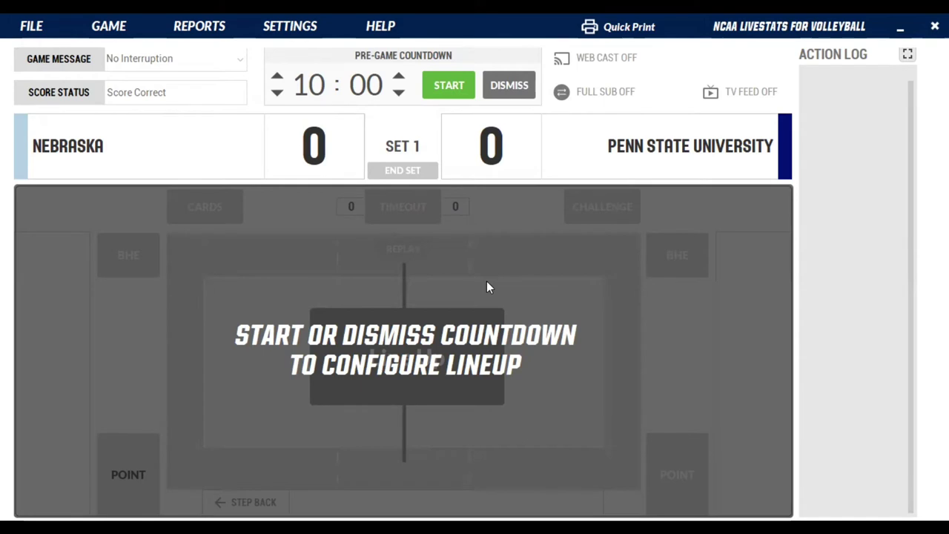
# Step: Dismiss the countdown and place Penn State players 2, 3, 6, 7, 8 and 9 in the set 1 lineup
pyautogui.click(496, 86)
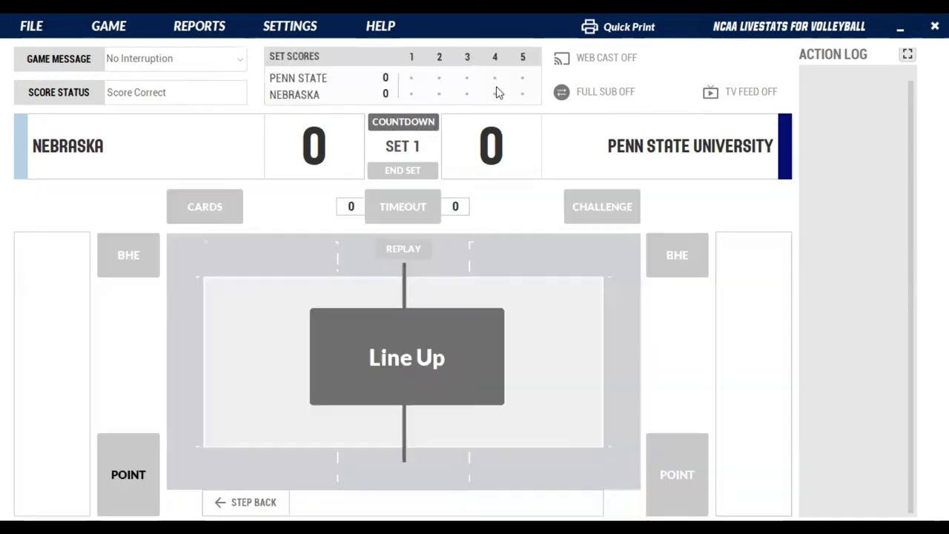
pyautogui.click(417, 367)
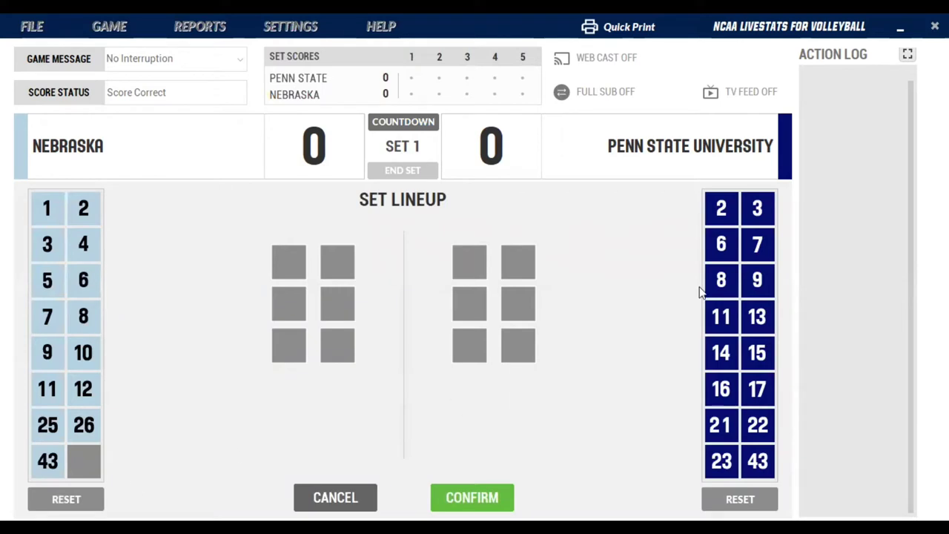
pyautogui.click(721, 208)
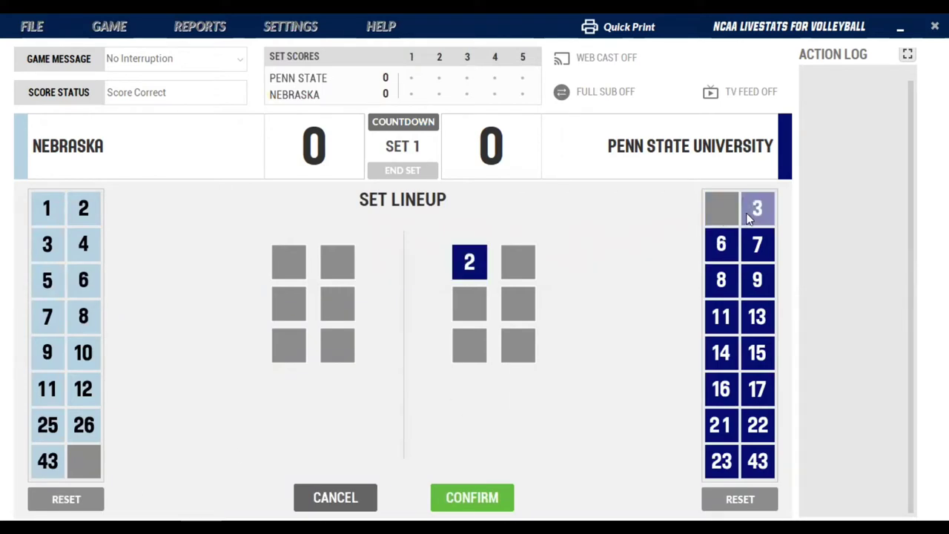
pyautogui.click(751, 215)
pyautogui.click(734, 243)
pyautogui.click(756, 248)
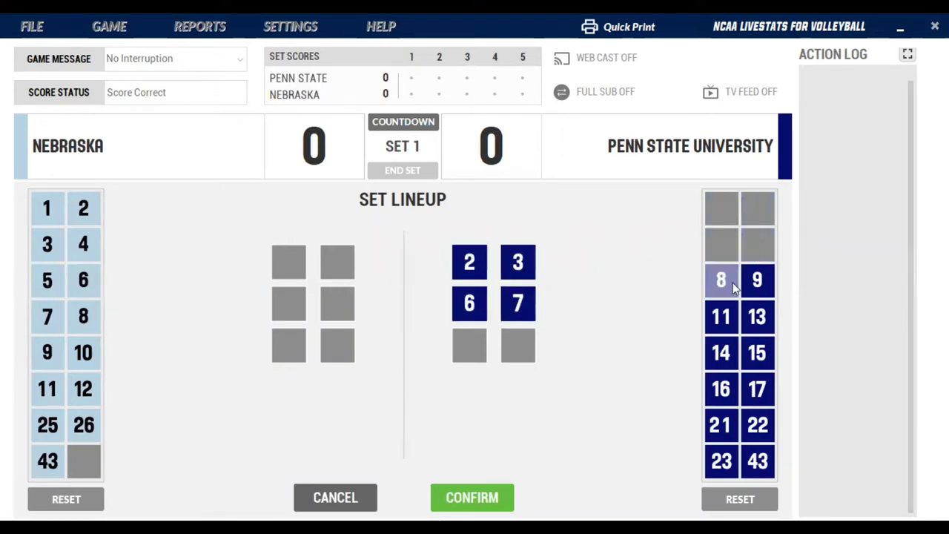
pyautogui.click(723, 286)
pyautogui.click(755, 283)
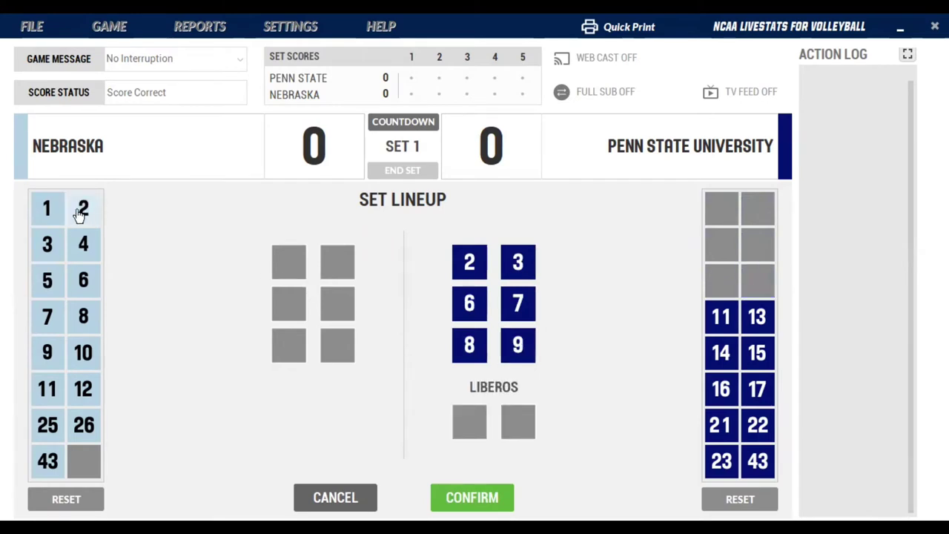
# Step: Add Nebraska players 1–6 and libero 43 for both teams, then confirm the lineups
pyautogui.click(47, 208)
pyautogui.click(83, 210)
pyautogui.click(47, 248)
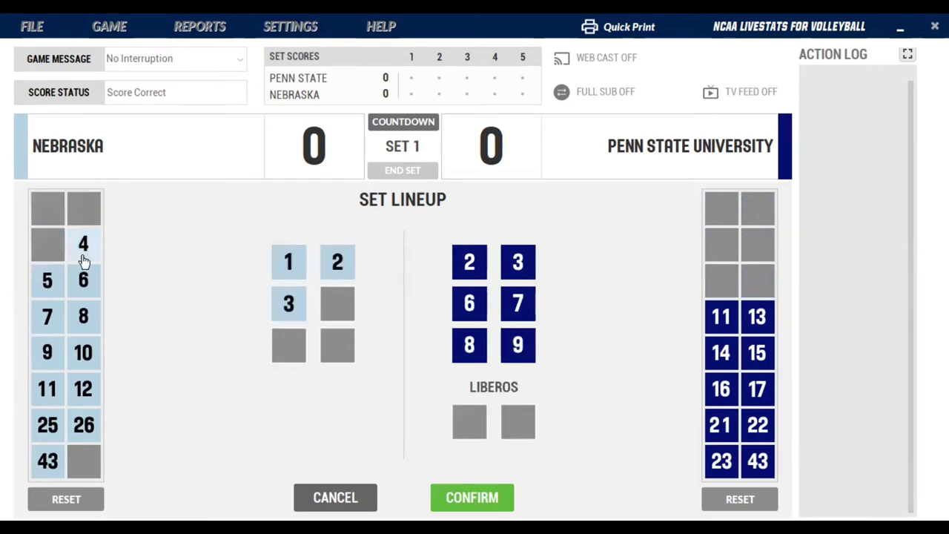
pyautogui.click(83, 256)
pyautogui.click(47, 280)
pyautogui.click(82, 280)
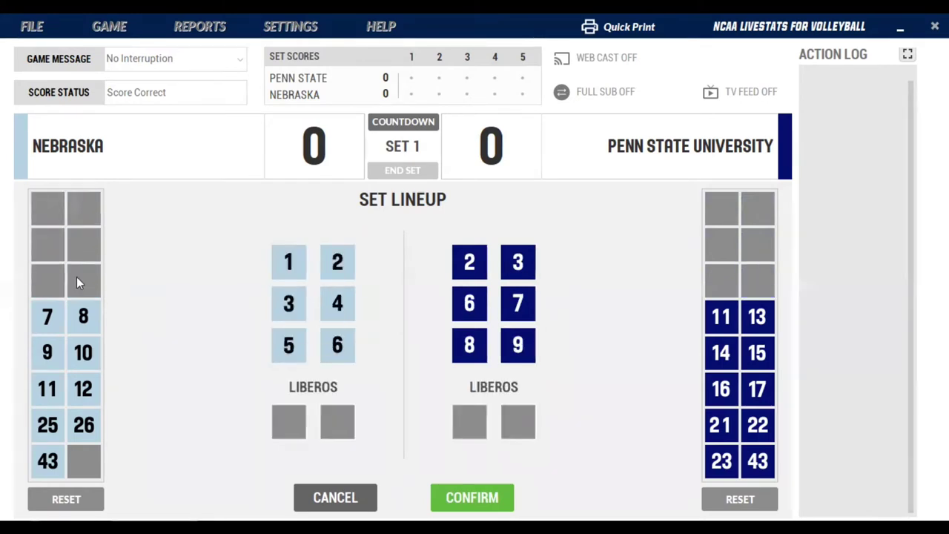
pyautogui.click(47, 462)
pyautogui.click(757, 462)
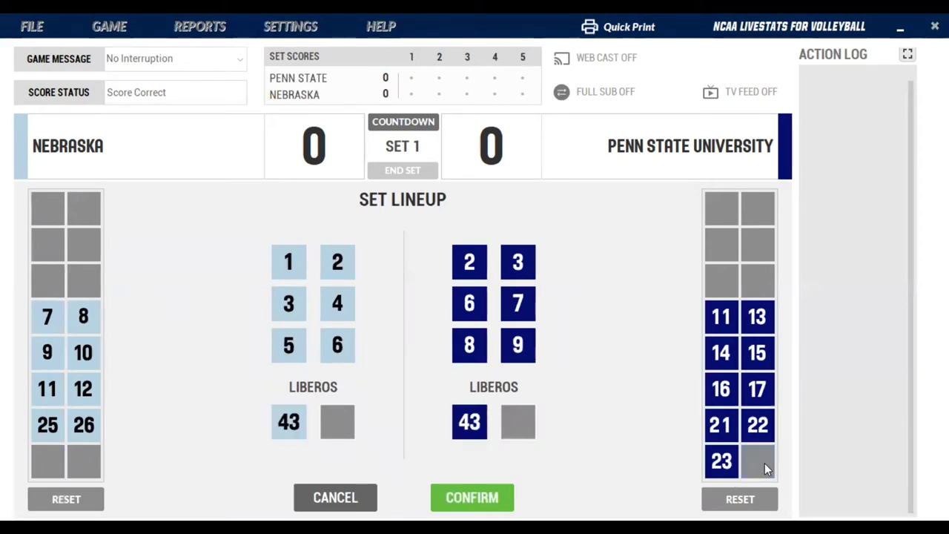
pyautogui.click(494, 495)
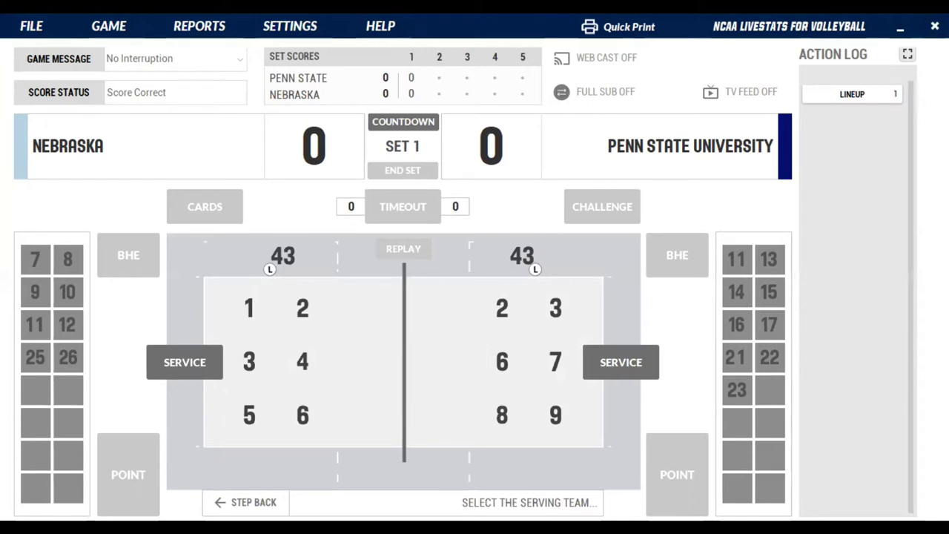
# Step: Make Penn State the first serving team and bring up the Reports menu
pyautogui.click(640, 379)
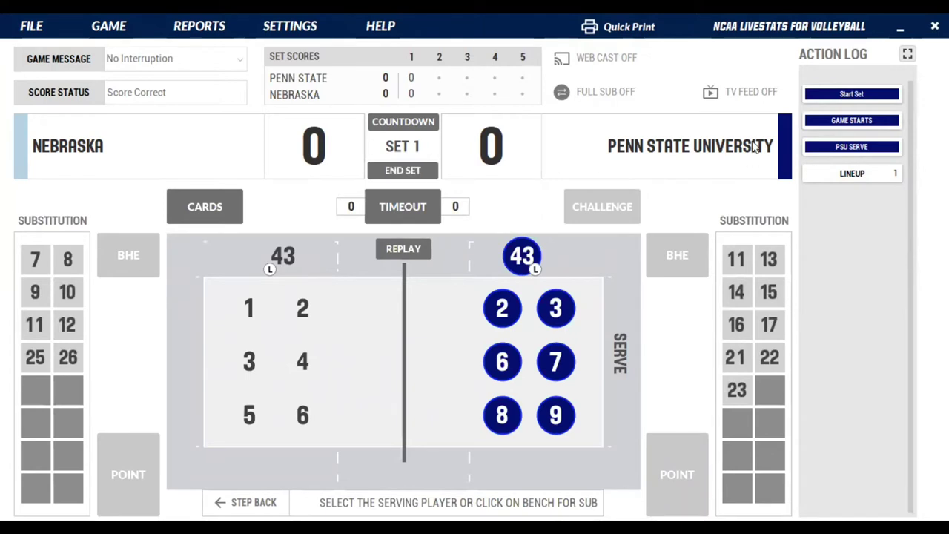
pyautogui.click(202, 34)
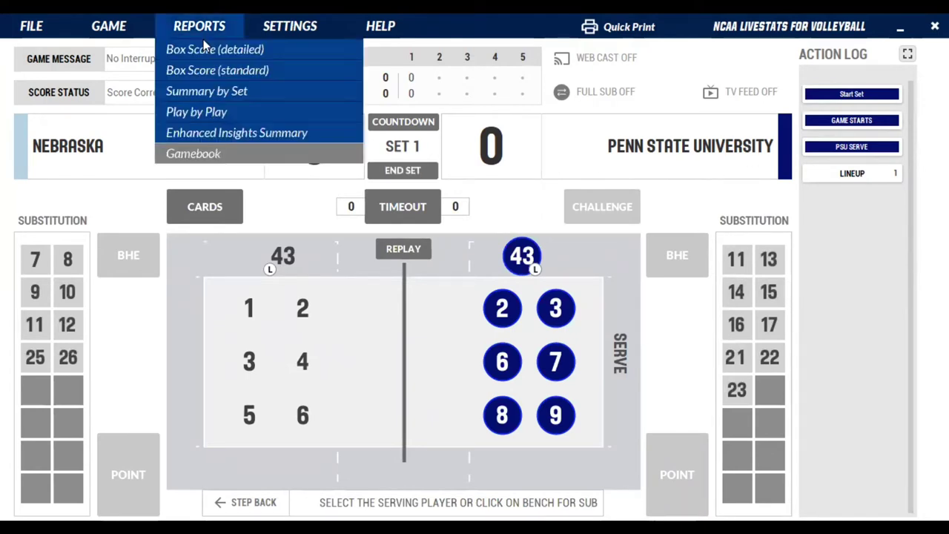
pyautogui.moveTo(108, 33)
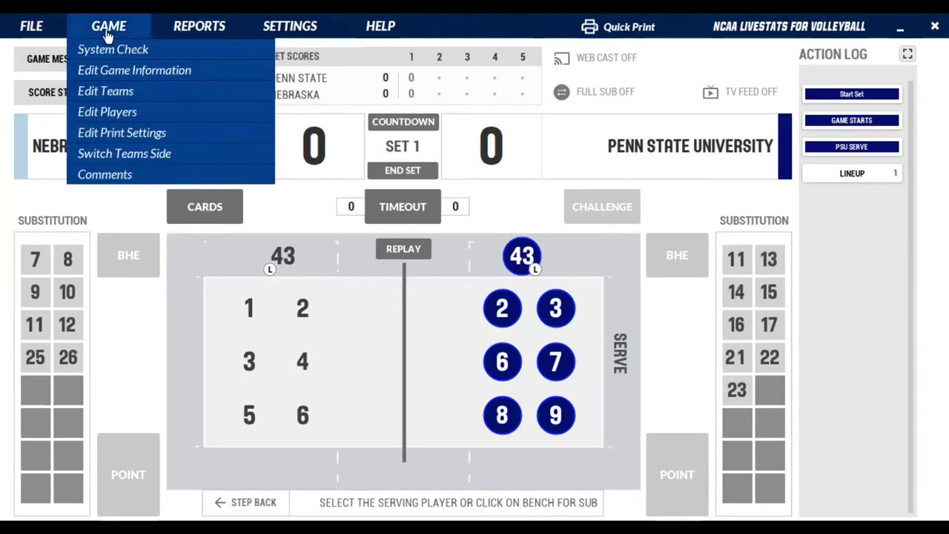
# Step: In Edit Teams, set Nebraska's team colour to red and save the changes
pyautogui.click(106, 90)
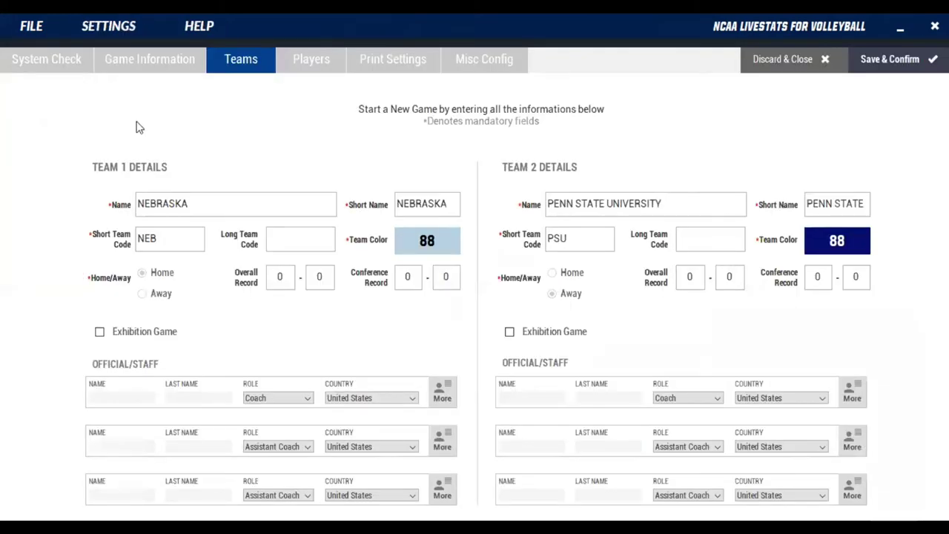
pyautogui.click(443, 243)
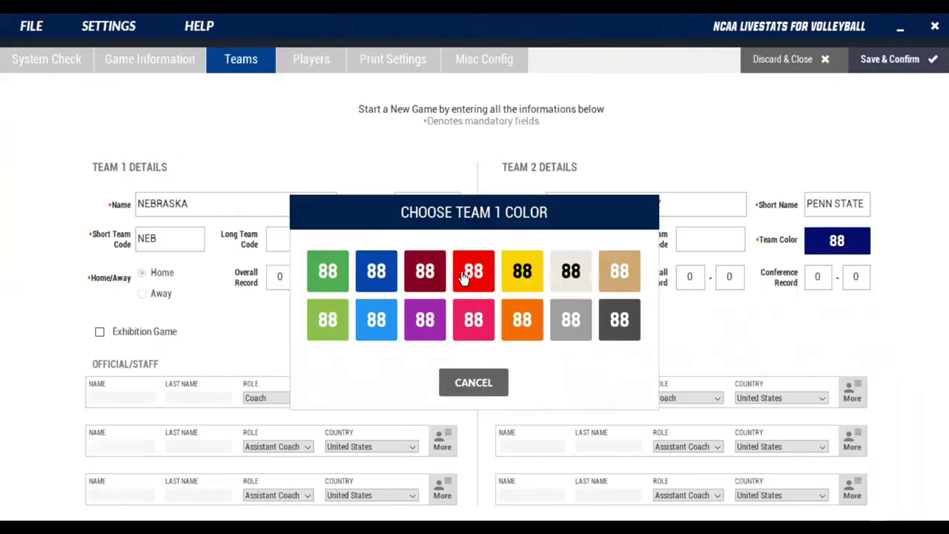
pyautogui.click(490, 278)
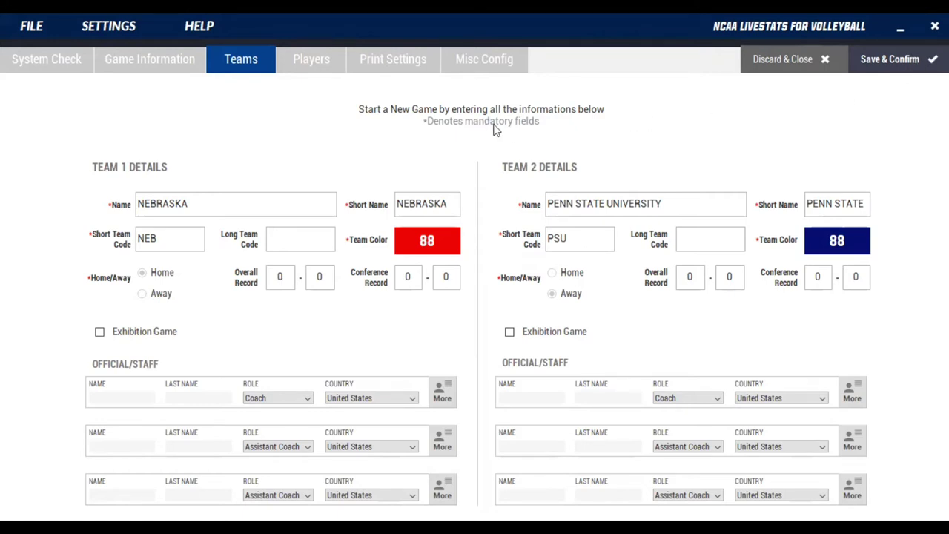
pyautogui.click(883, 70)
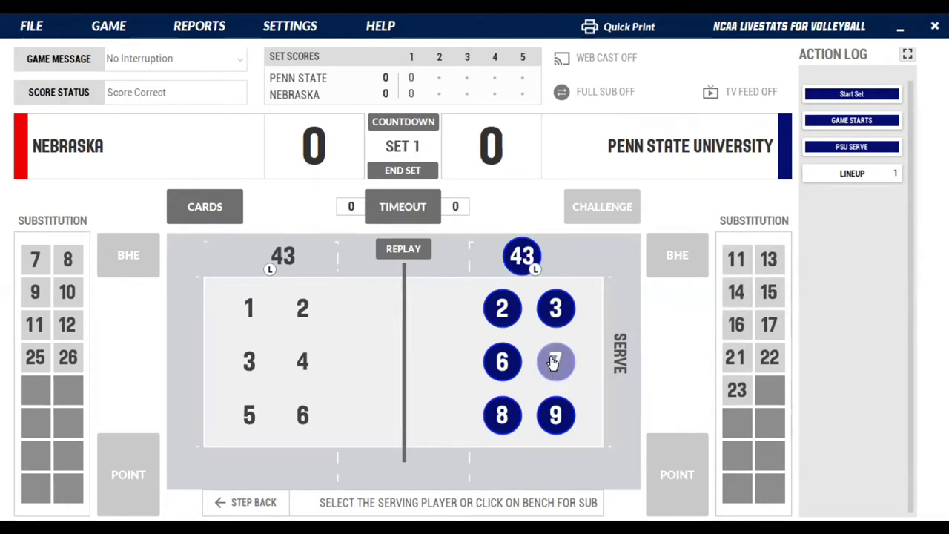
# Step: Log Penn State 9's serve, then Nebraska's reception by 3, set by 6 and attack by 5
pyautogui.click(556, 422)
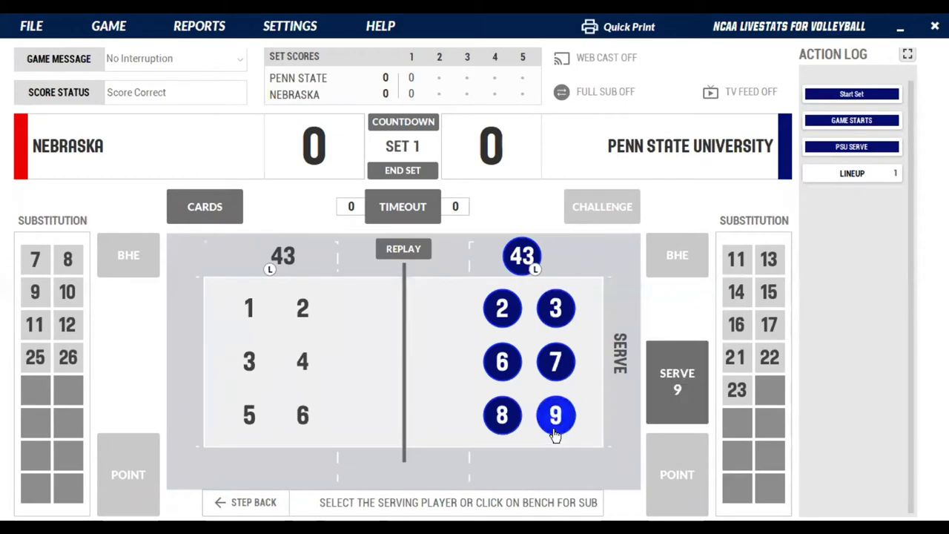
pyautogui.click(664, 411)
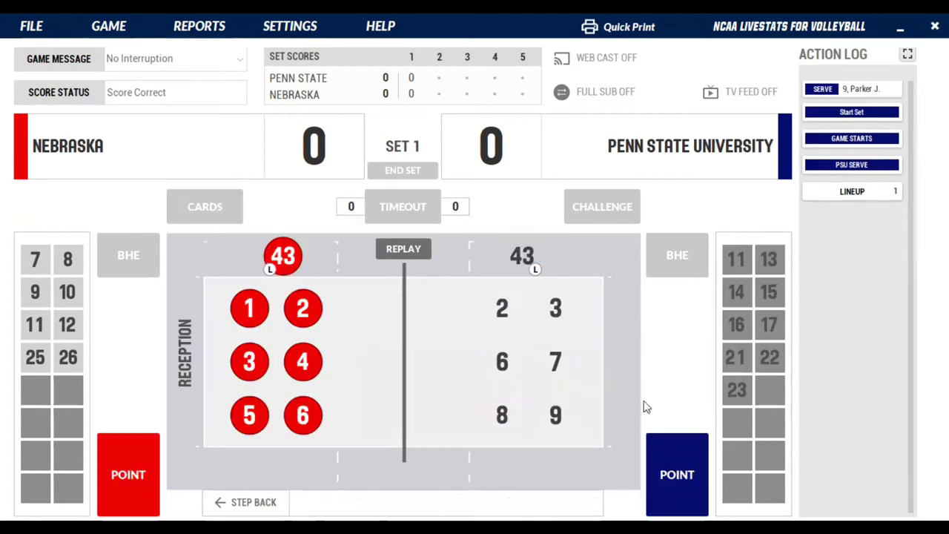
pyautogui.click(243, 363)
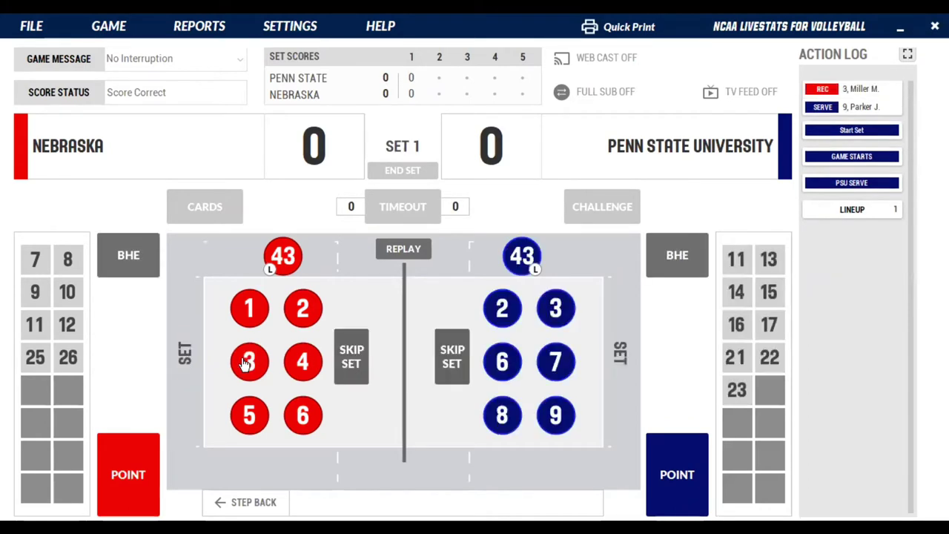
pyautogui.click(303, 421)
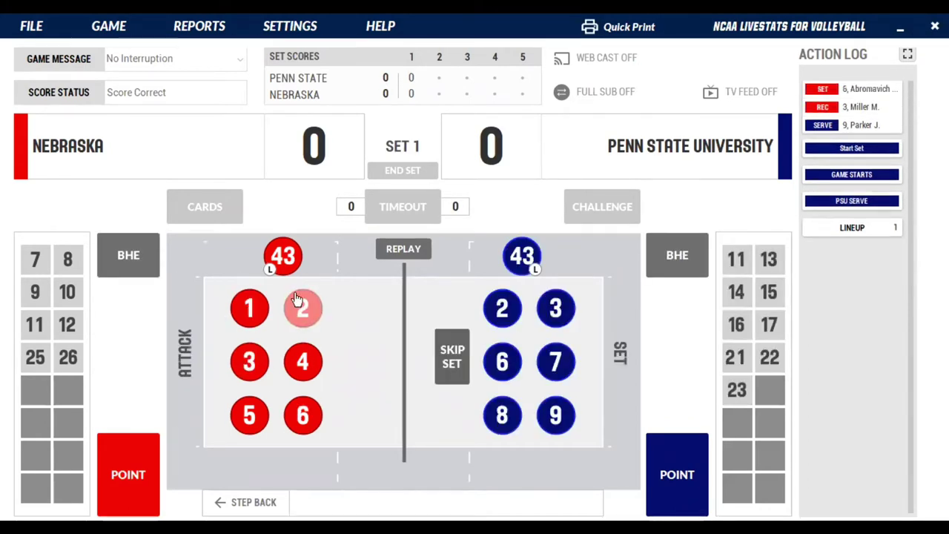
pyautogui.click(250, 438)
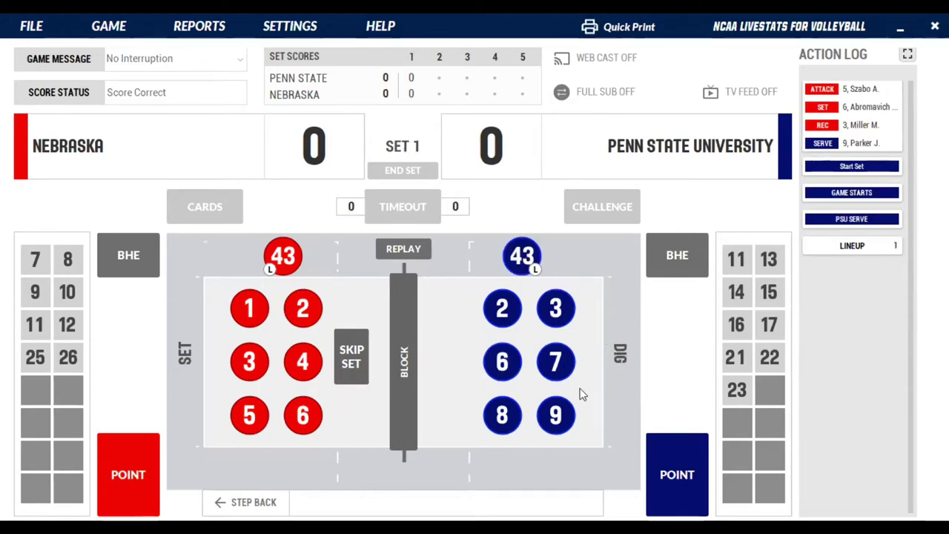
# Step: Log Penn State's dig by 3, set by 2 and attack error by 6, giving Nebraska the point
pyautogui.click(557, 310)
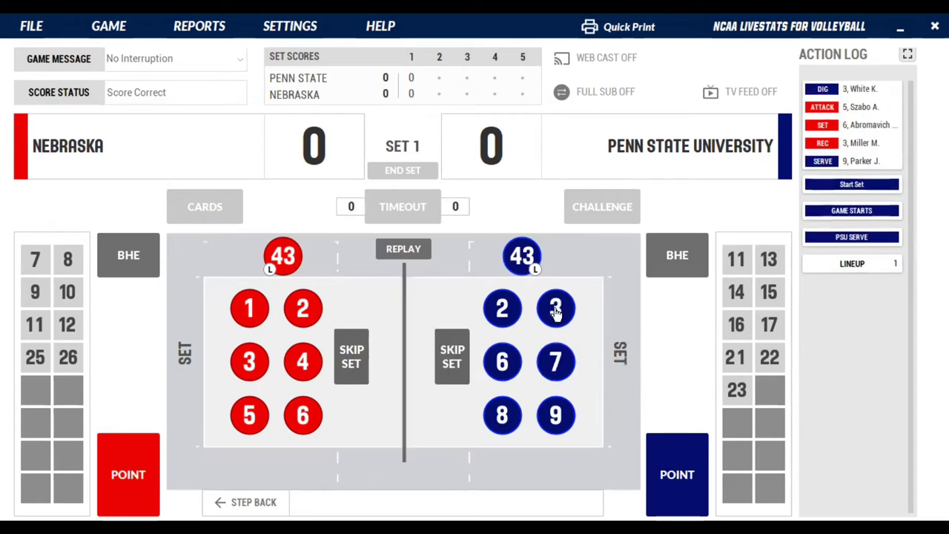
pyautogui.click(509, 311)
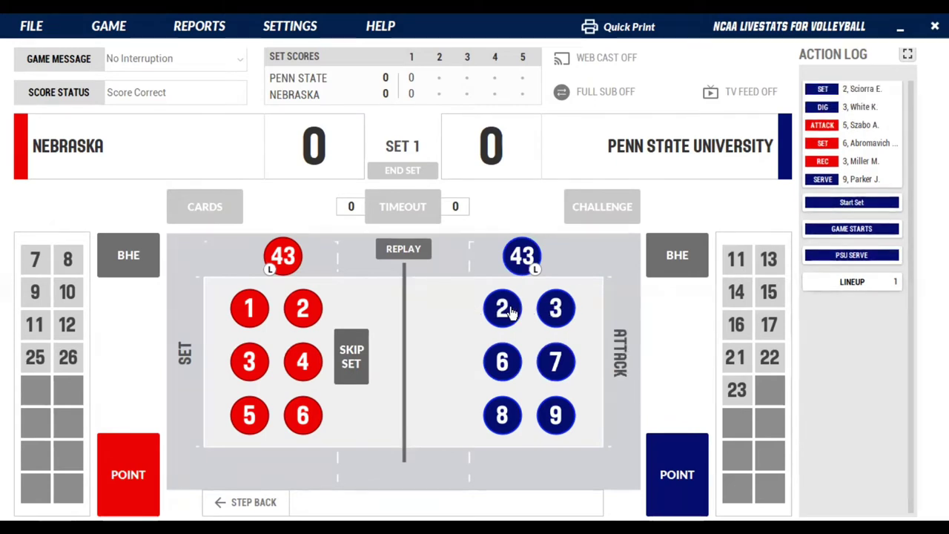
pyautogui.click(502, 364)
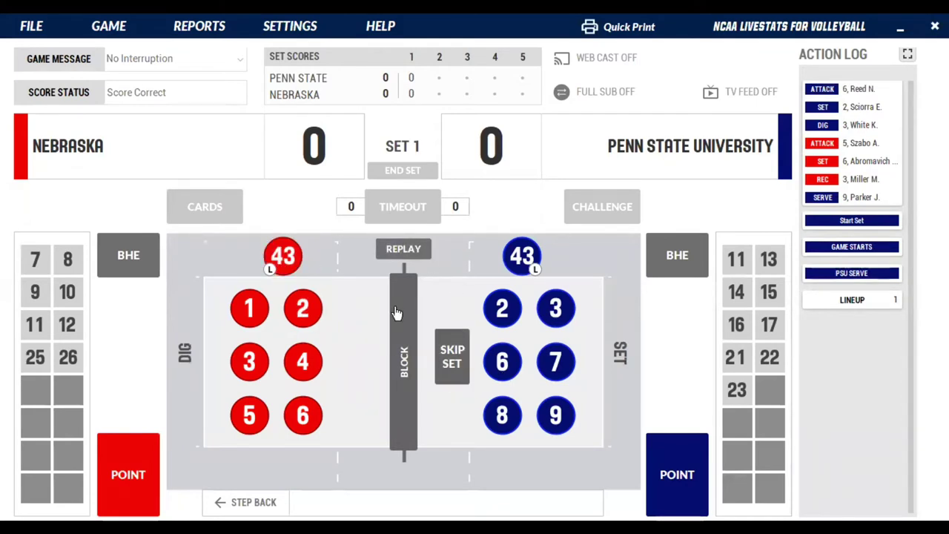
pyautogui.click(138, 461)
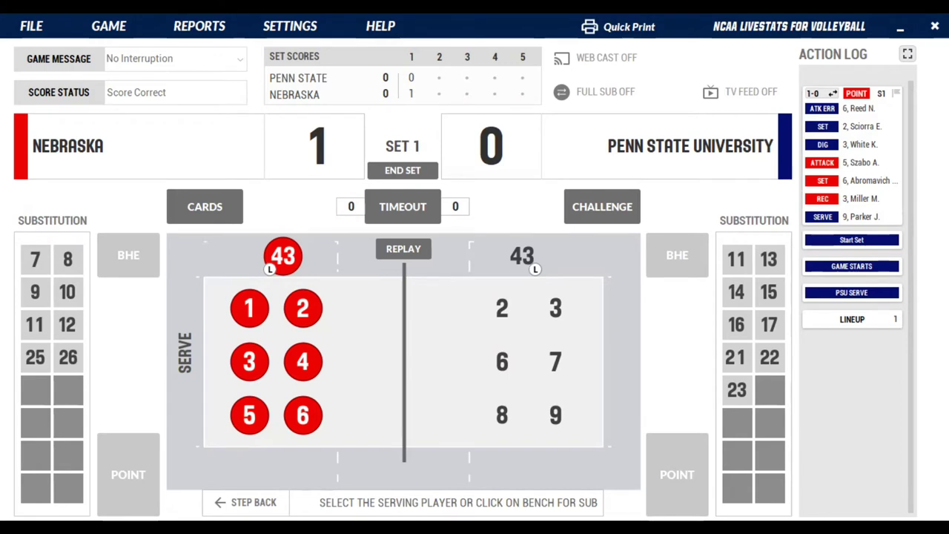
# Step: Sub Nebraska's 26 onto the court, pick her as server and record her serve
pyautogui.click(69, 360)
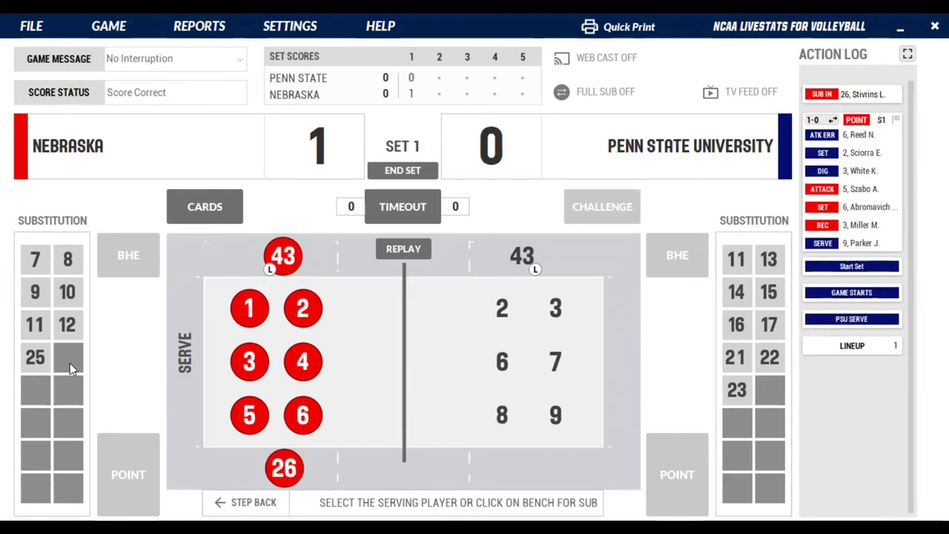
pyautogui.click(302, 465)
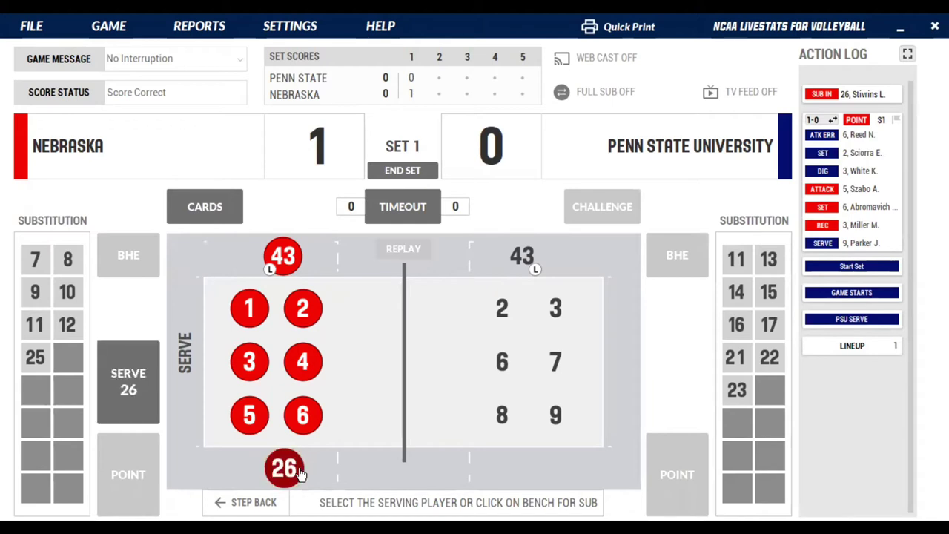
pyautogui.click(147, 428)
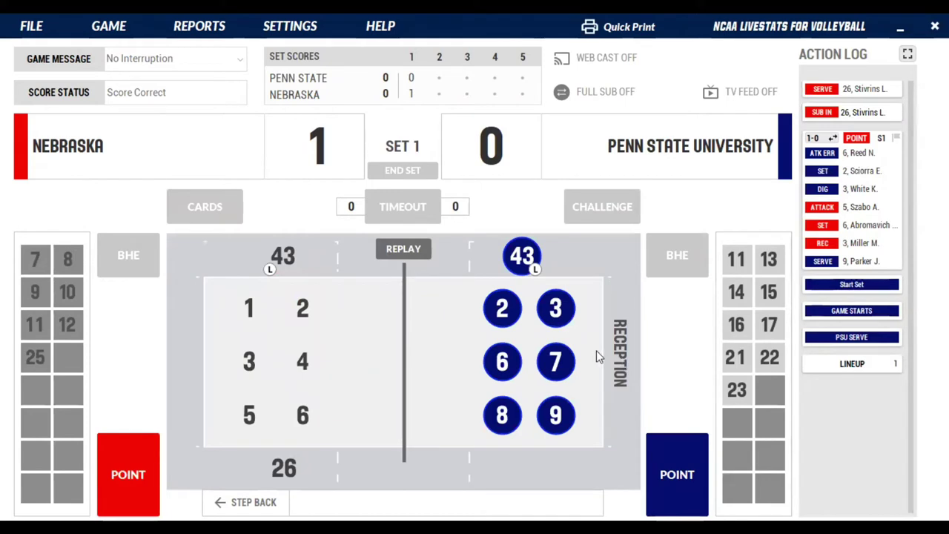
# Step: Log Penn State's reception by 3 and set by 2, then a ball-handling error by Nebraska's 4
pyautogui.click(557, 309)
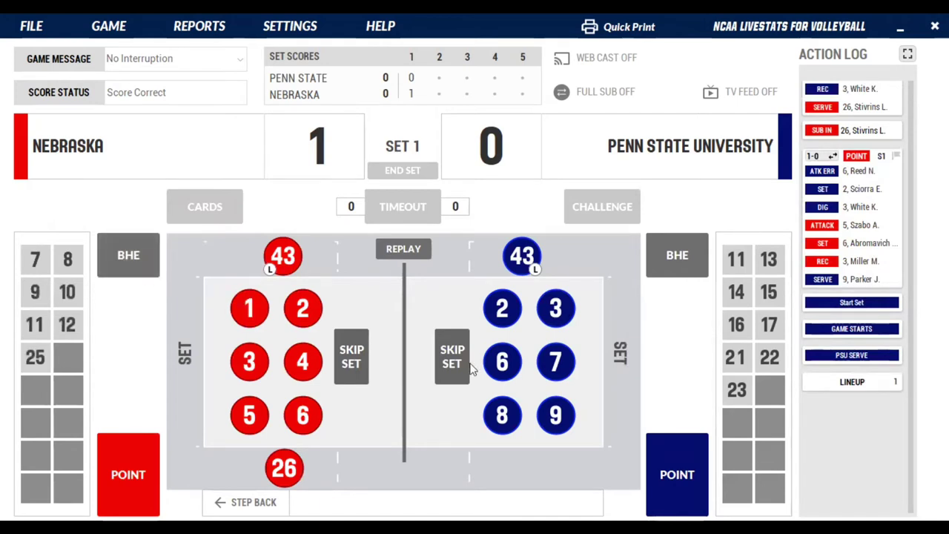
pyautogui.click(492, 317)
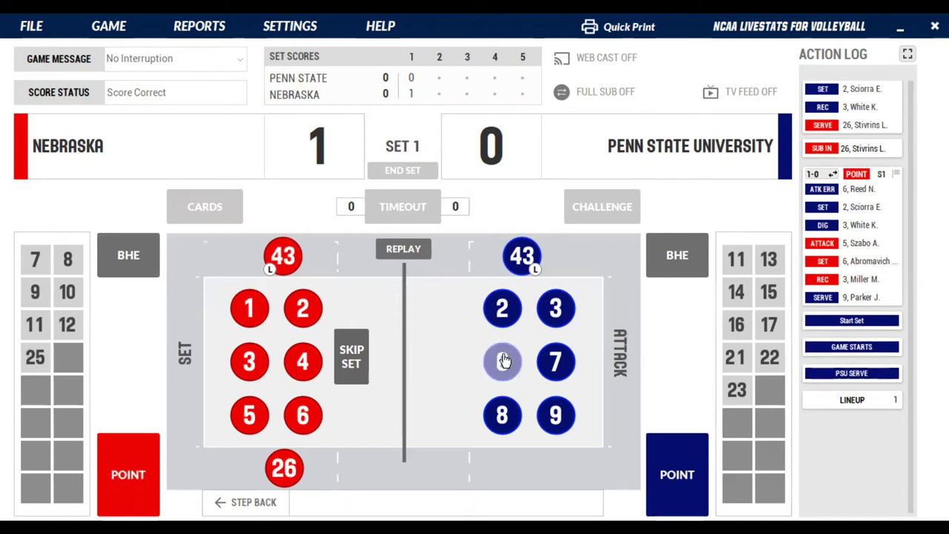
pyautogui.click(124, 255)
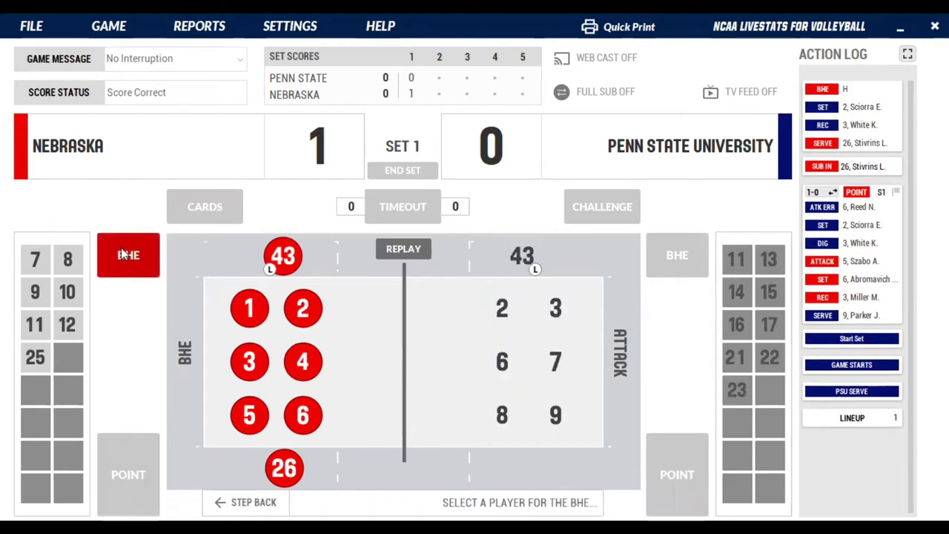
pyautogui.click(304, 361)
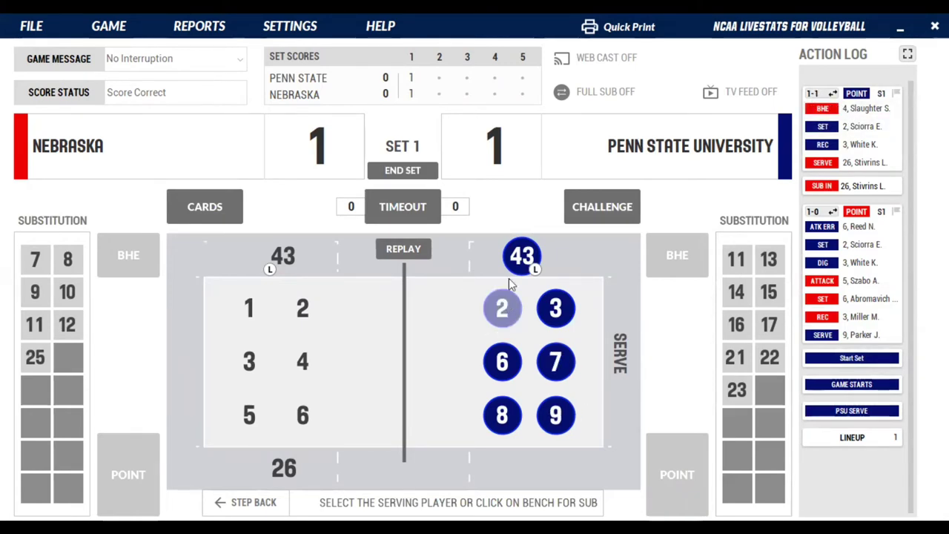
# Step: Log Penn State 43's serve, Nebraska's 26 reception and 4 set, then Penn State's 6 set and 2 attack
pyautogui.click(522, 260)
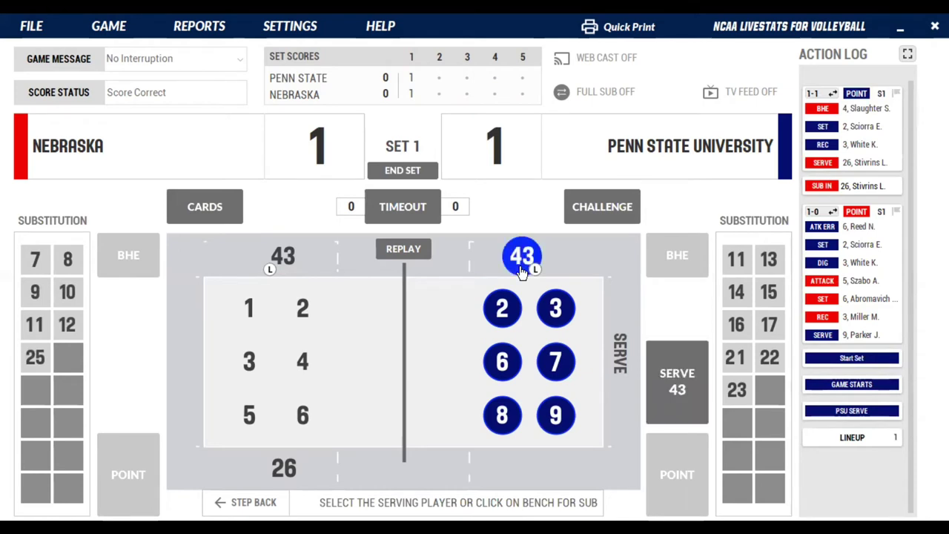
pyautogui.click(678, 384)
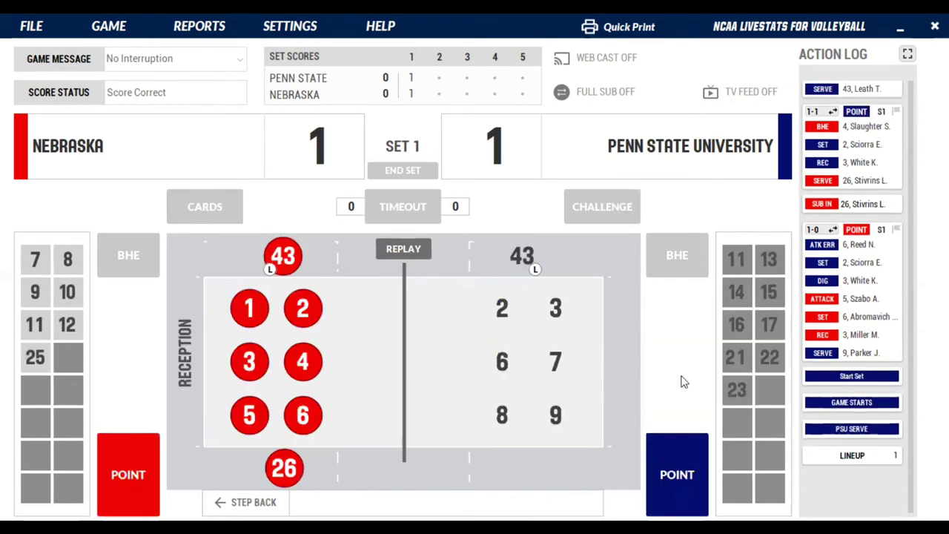
pyautogui.click(294, 479)
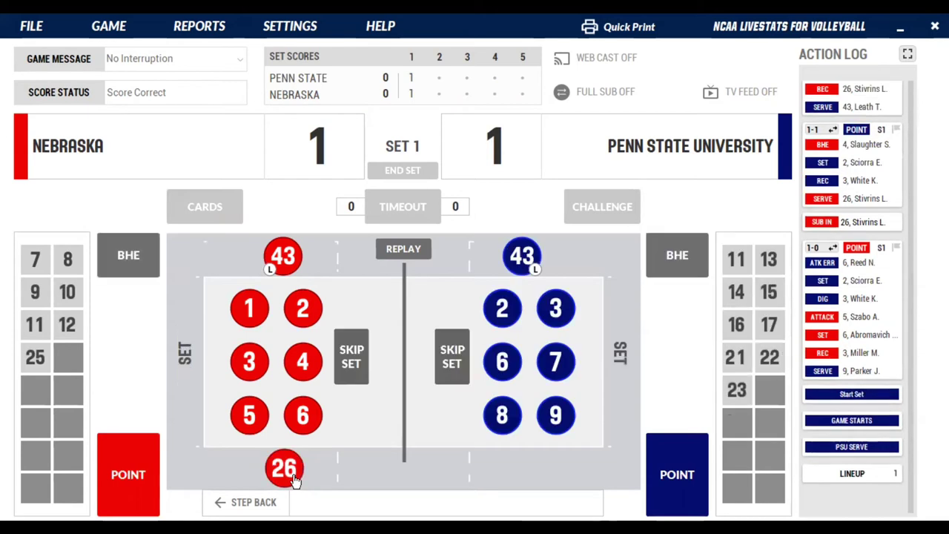
pyautogui.click(303, 373)
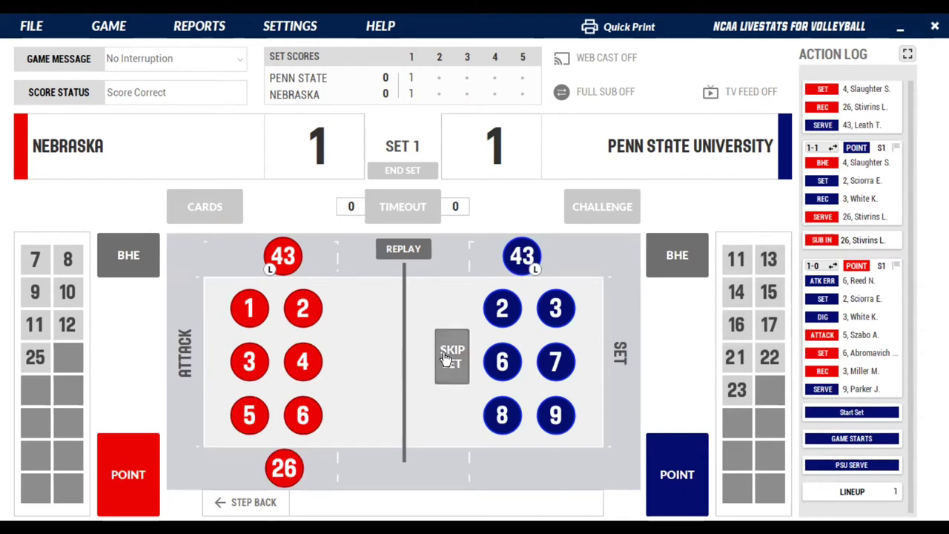
pyautogui.click(512, 370)
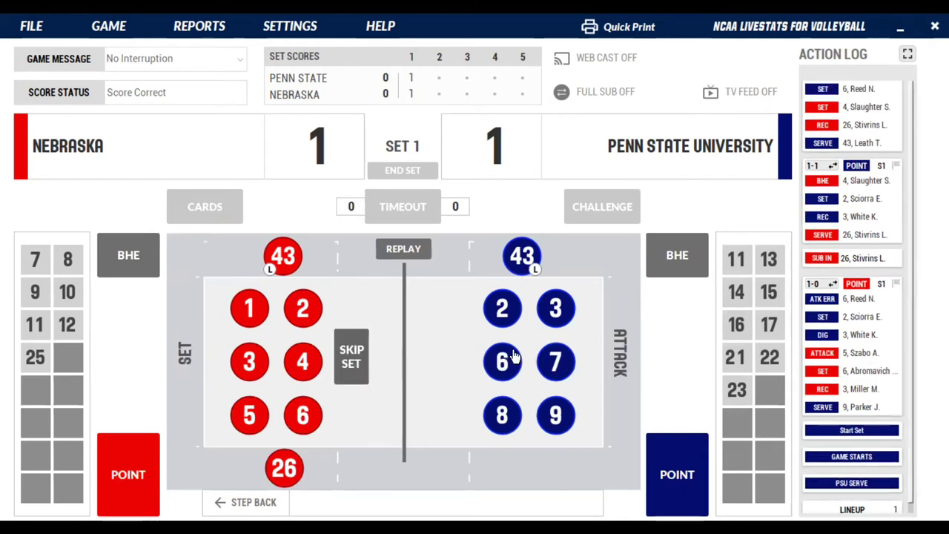
pyautogui.click(502, 312)
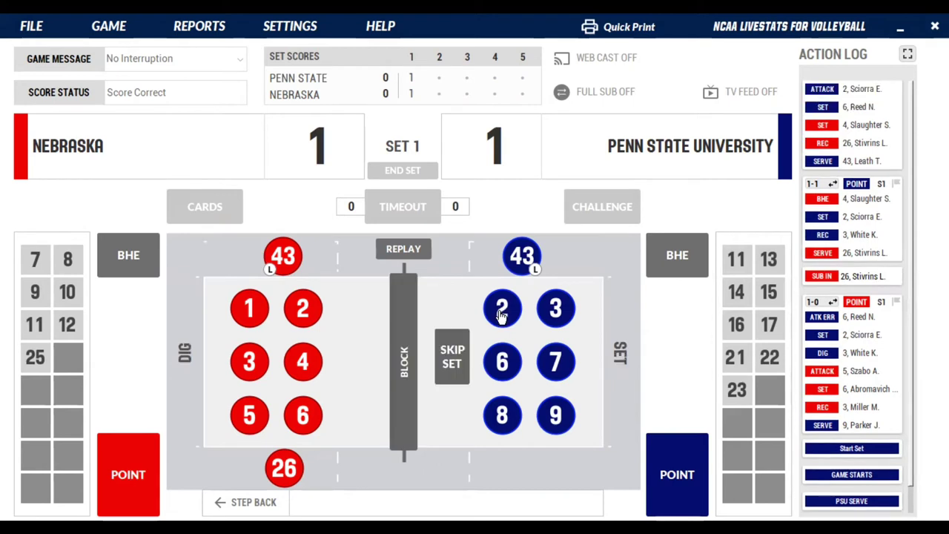
# Step: Credit the block to Nebraska's 2 and 4 and award Nebraska the point
pyautogui.click(415, 354)
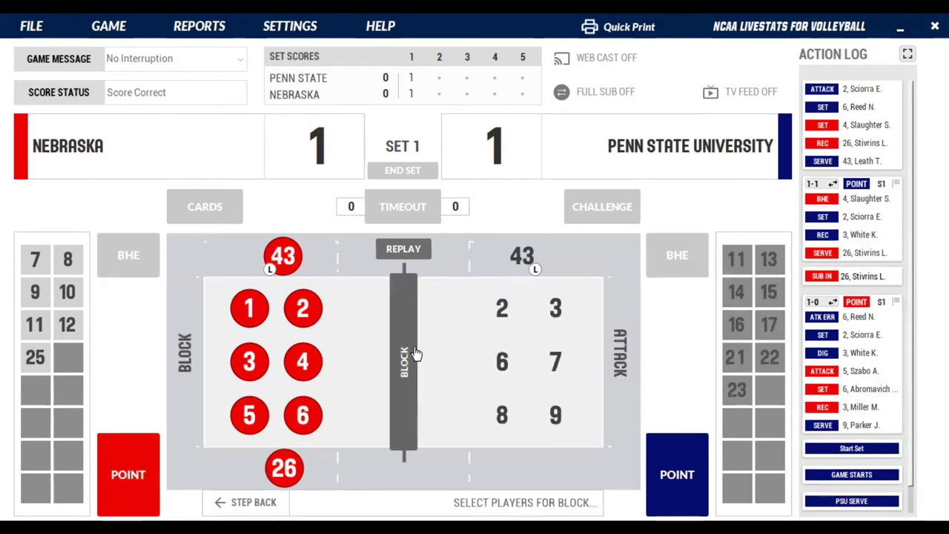
pyautogui.click(303, 308)
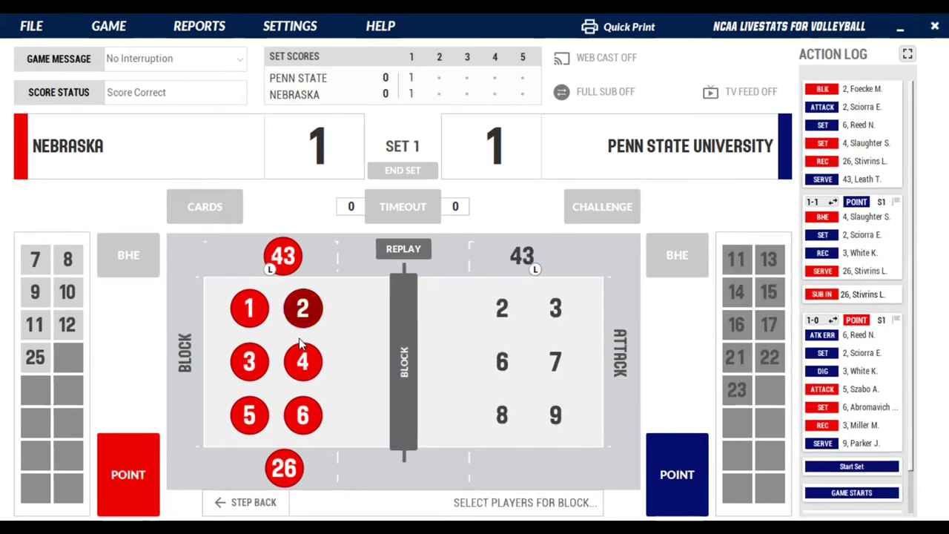
pyautogui.click(301, 363)
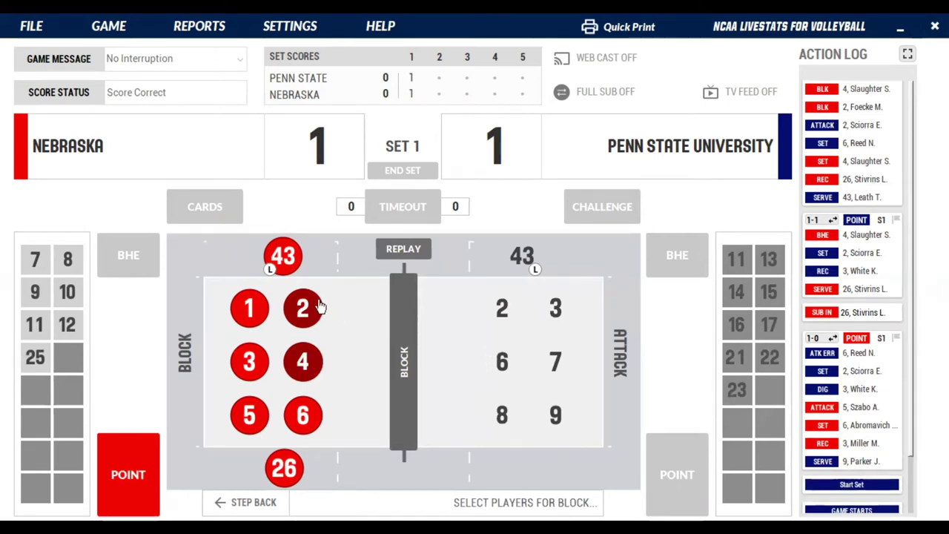
pyautogui.click(413, 364)
pyautogui.click(126, 472)
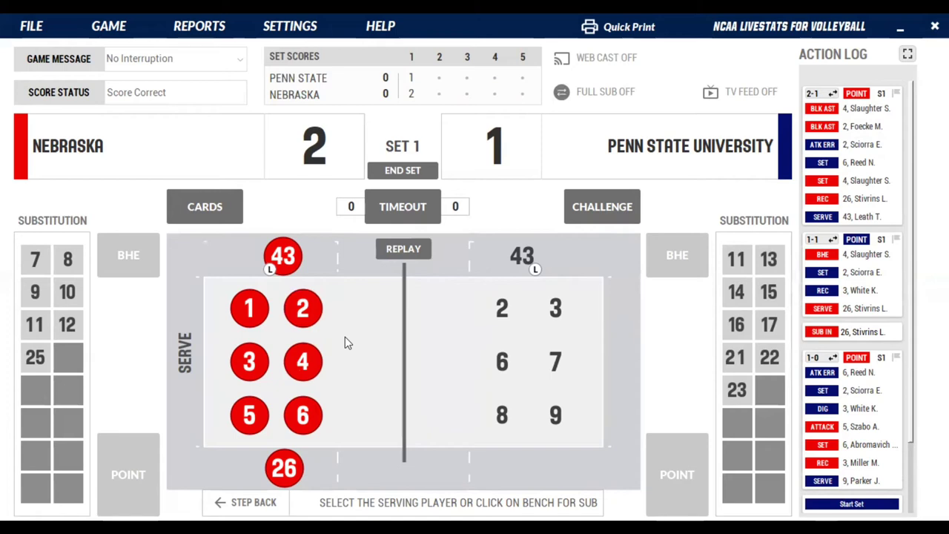
# Step: Record a Penn State timeout, then look over the Settings and Help menus
pyautogui.click(420, 209)
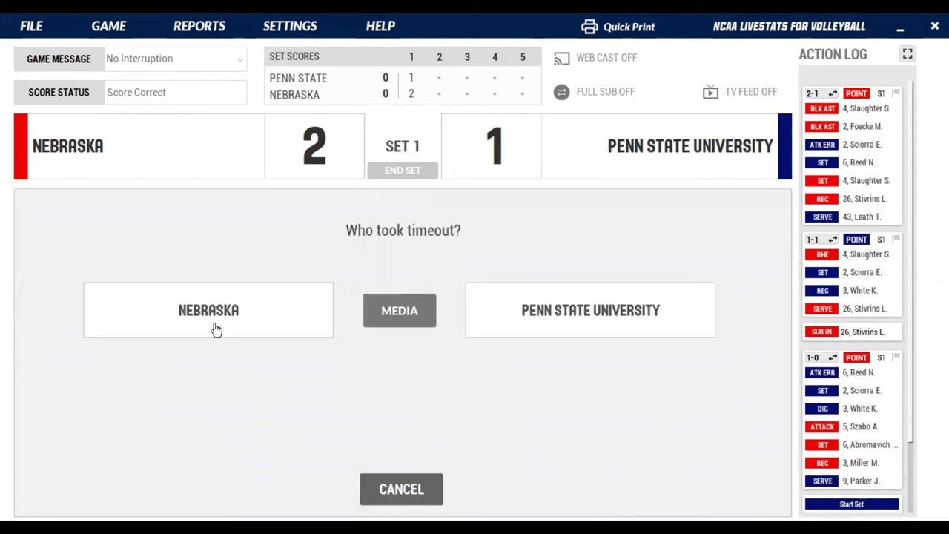
pyautogui.click(558, 307)
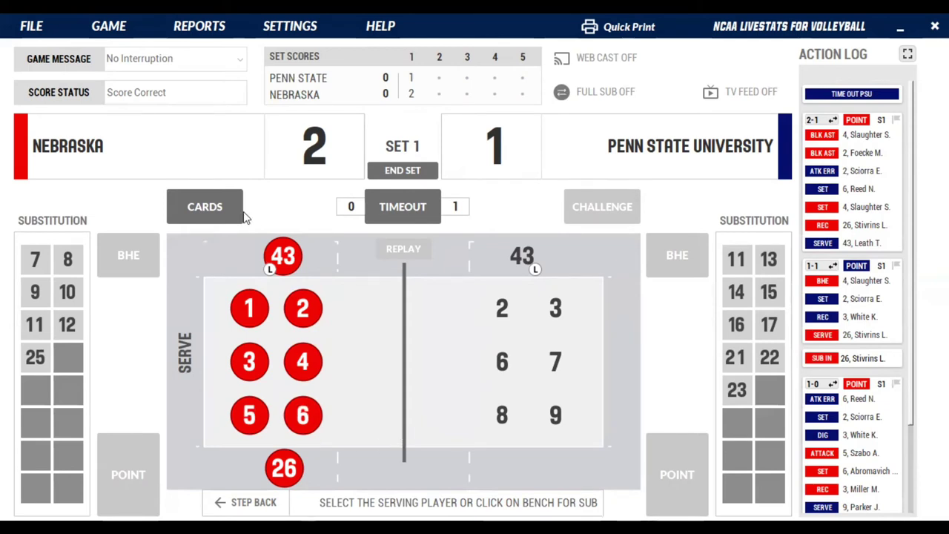
pyautogui.click(269, 37)
pyautogui.click(371, 28)
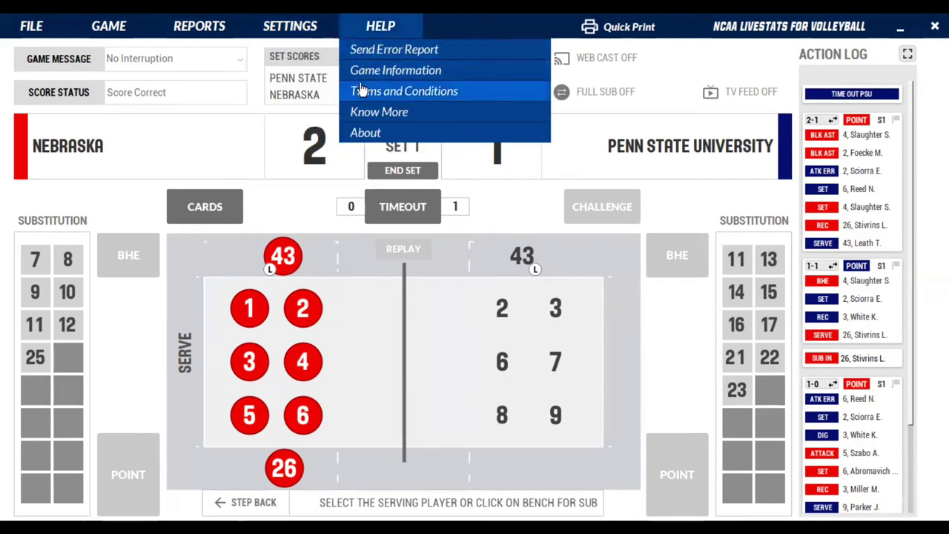
# Step: Close Help, browse the Reports, Game and File menus, and close File without choosing anything
pyautogui.click(168, 22)
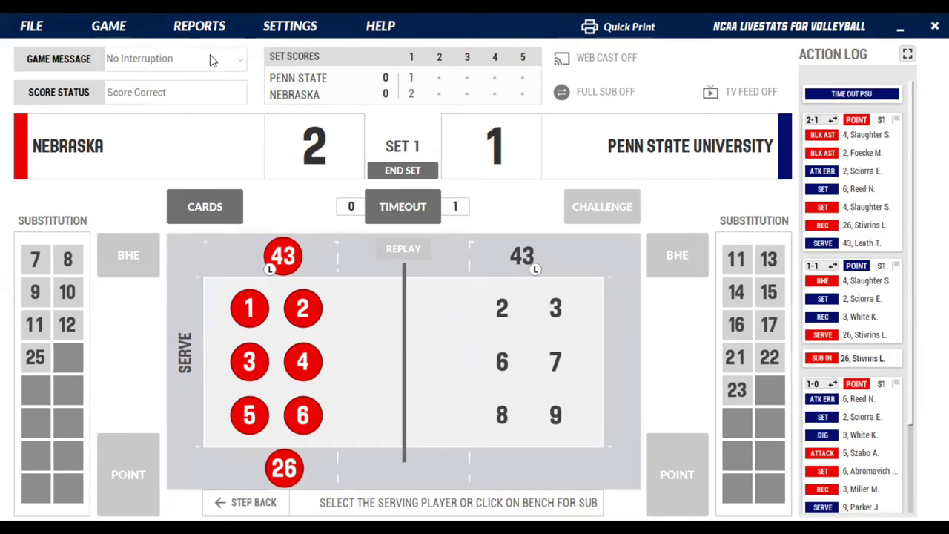
pyautogui.click(212, 28)
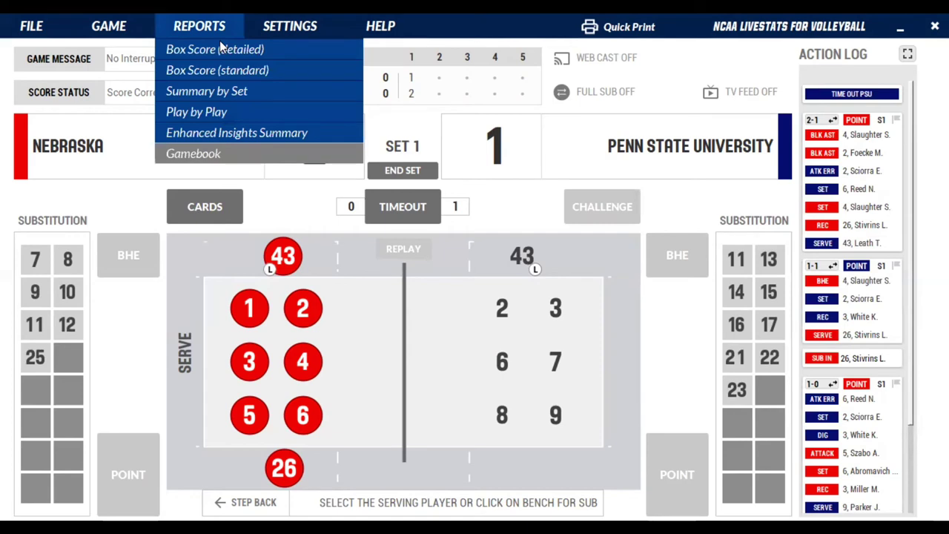
pyautogui.click(111, 27)
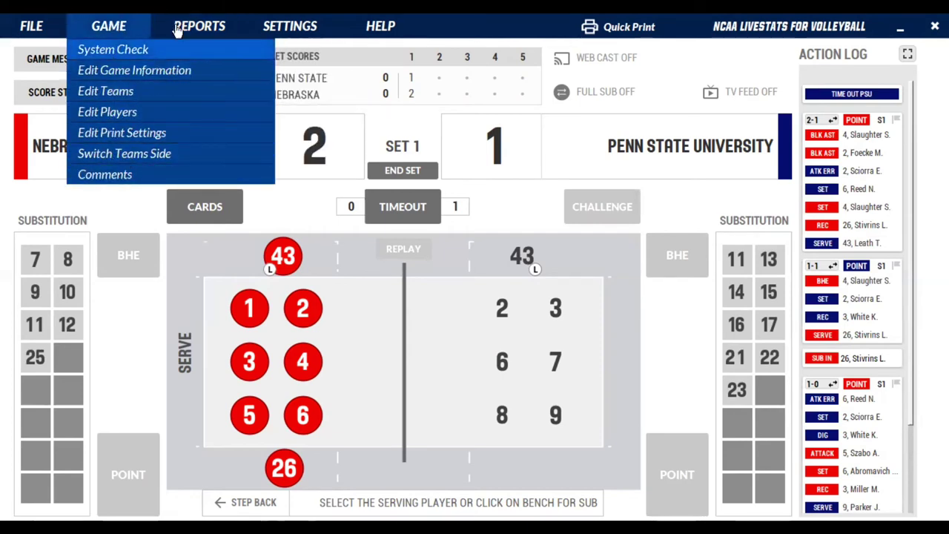
pyautogui.click(31, 26)
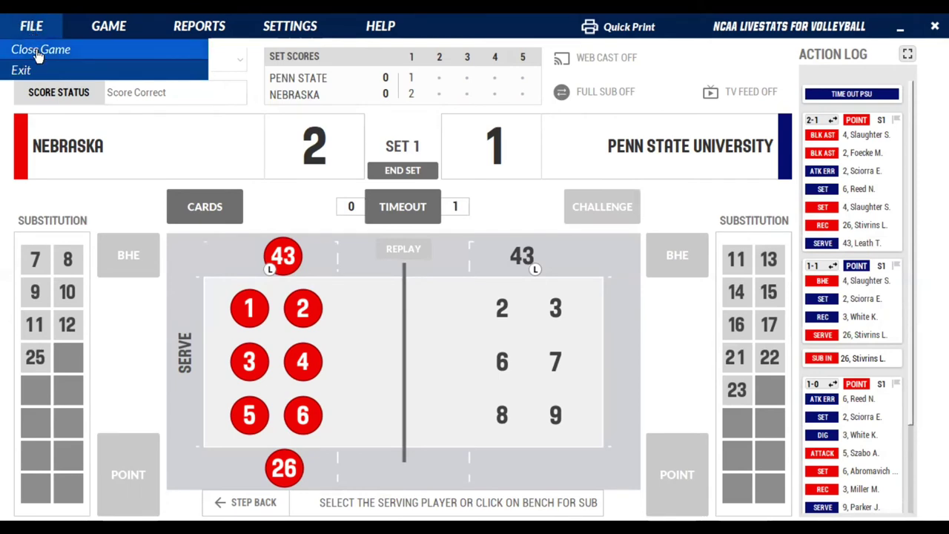
pyautogui.click(100, 148)
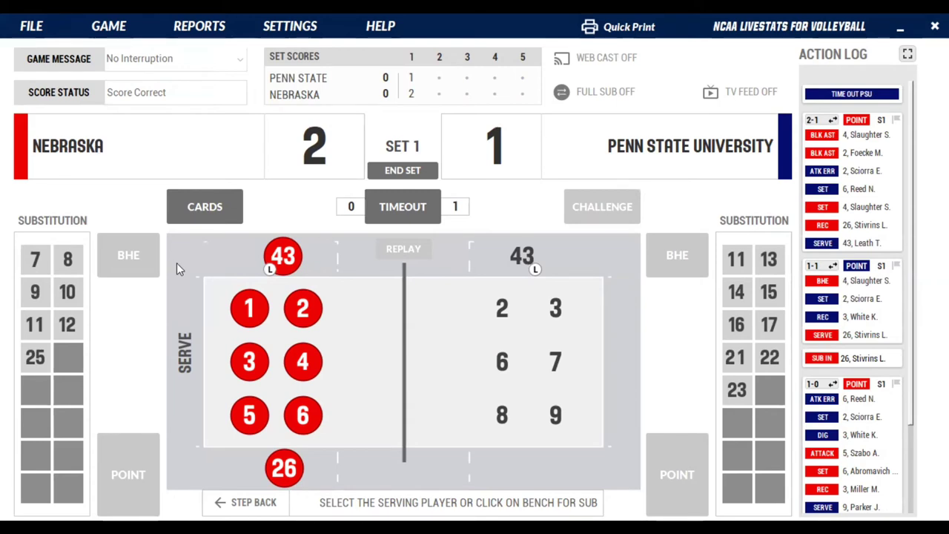
# Step: Record a service ace by Nebraska's 3 off Penn State 7's reception error
pyautogui.click(246, 364)
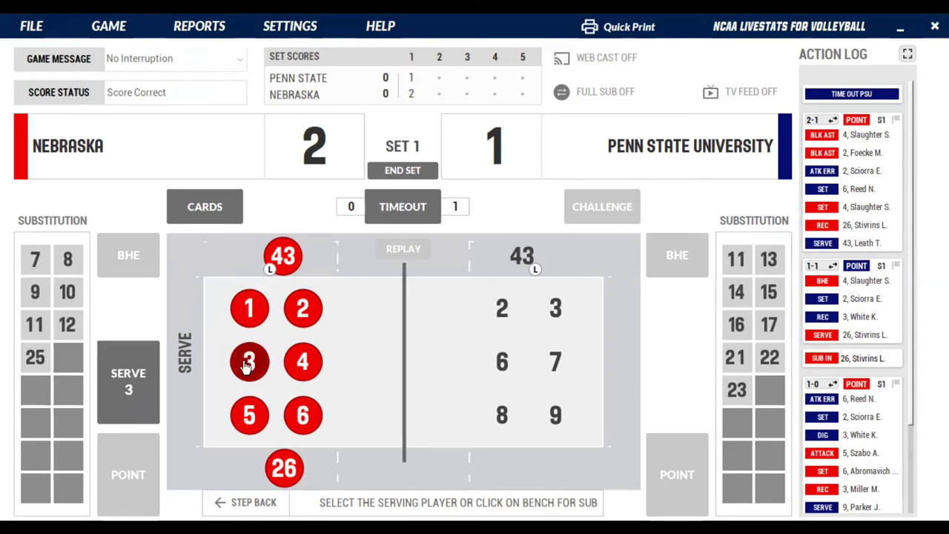
pyautogui.click(141, 386)
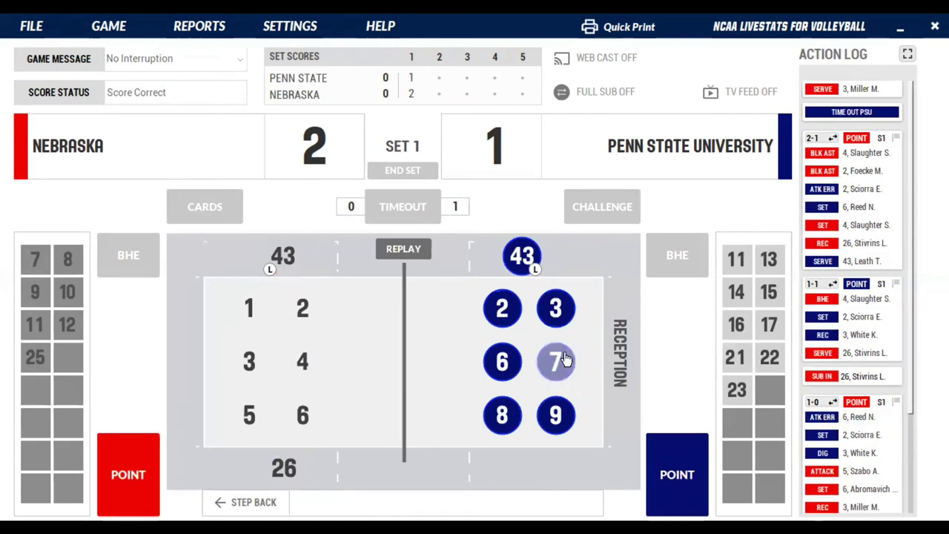
pyautogui.click(557, 361)
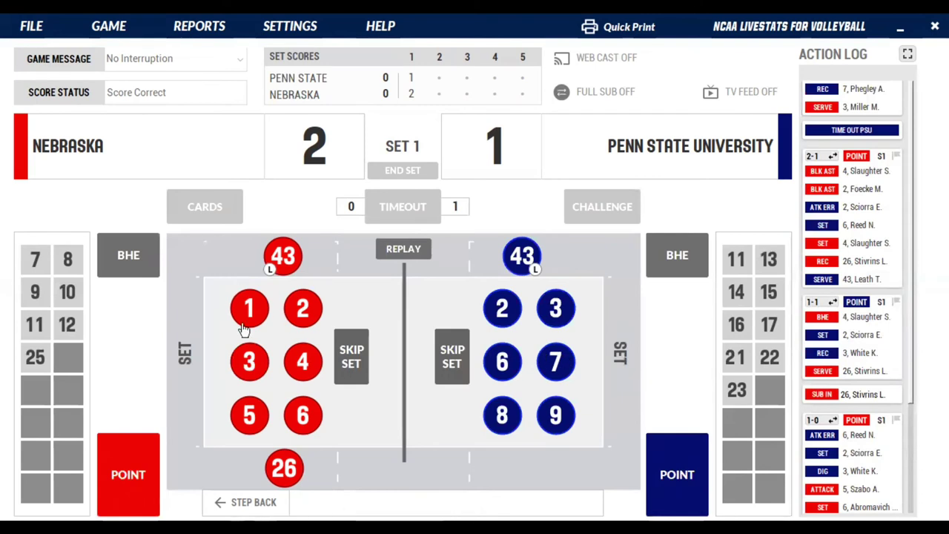
pyautogui.click(148, 491)
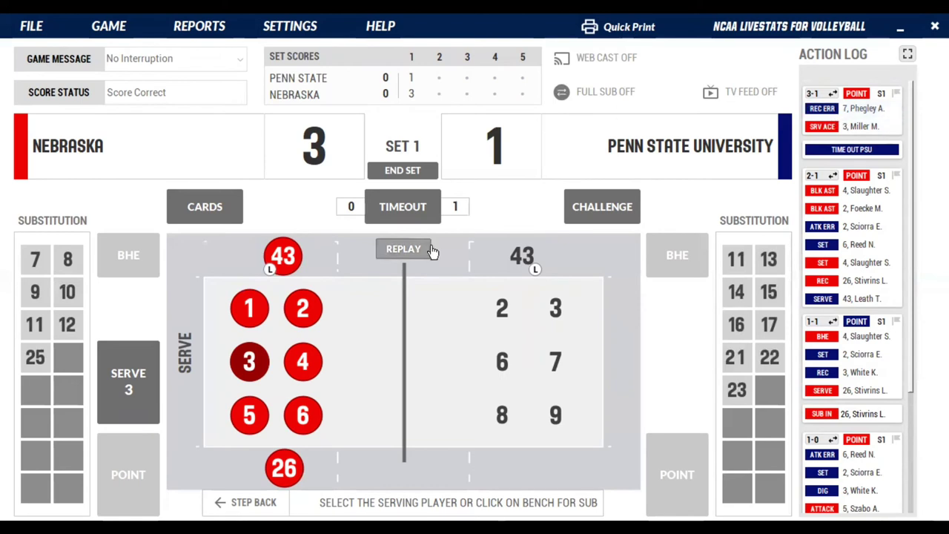
# Step: Log the rally: serve by 3, PSU 9-6-9 attack, Nebraska 43 dig, 6 set, 4 kill, point Nebraska
pyautogui.click(138, 369)
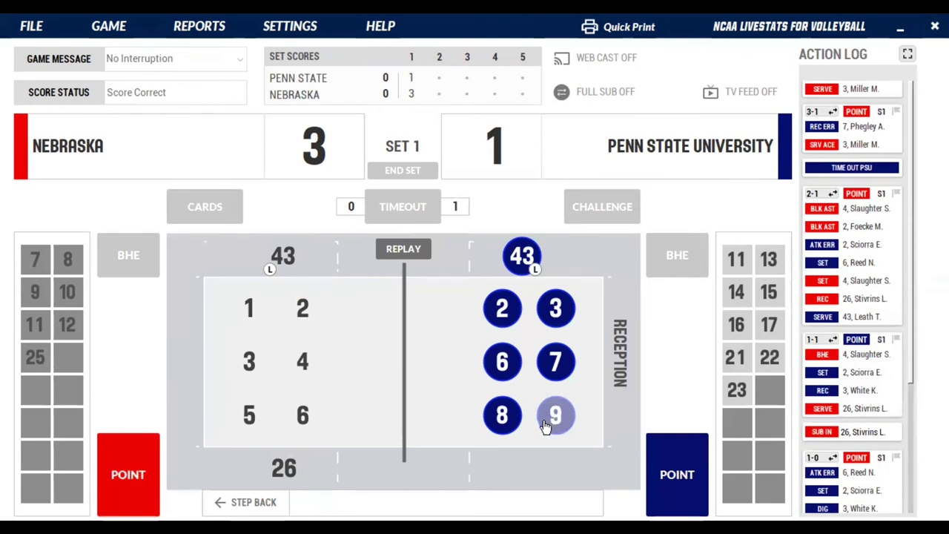
pyautogui.click(545, 426)
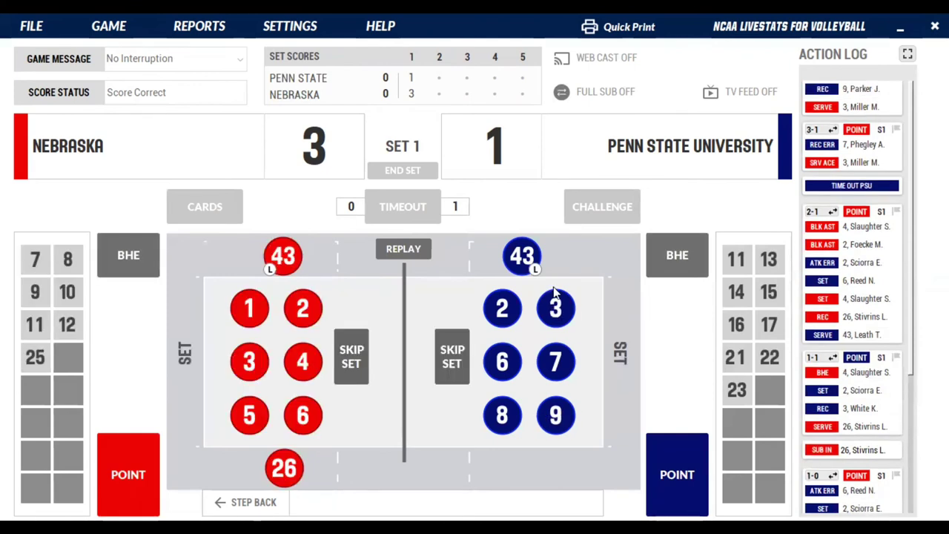
pyautogui.click(504, 358)
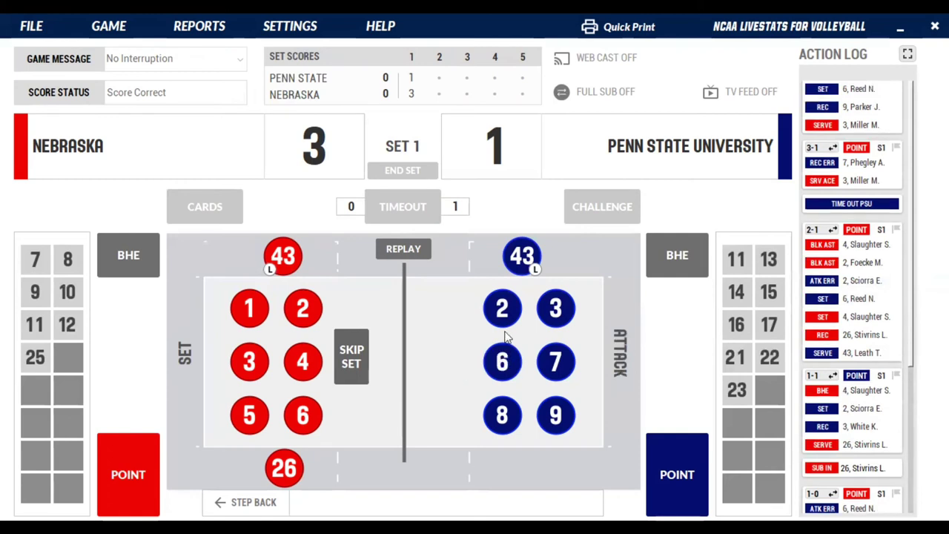
pyautogui.click(556, 436)
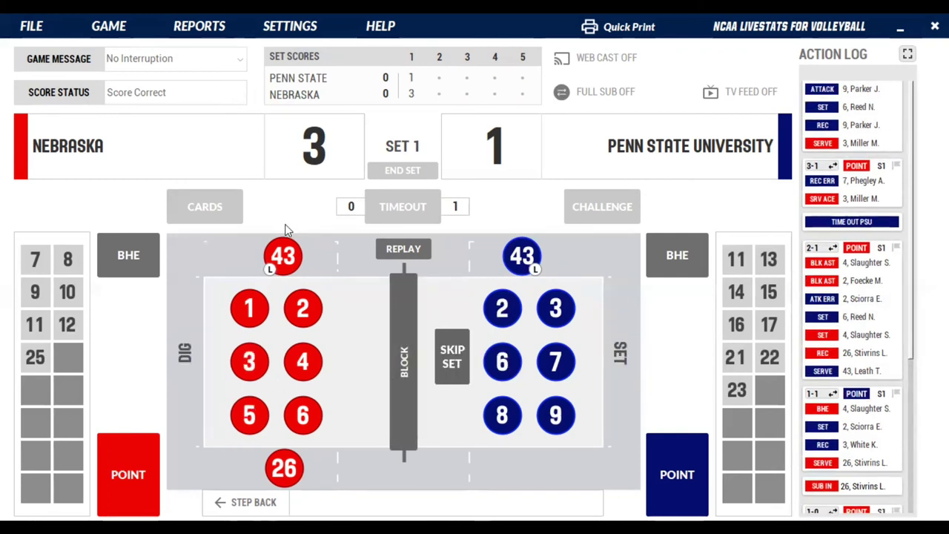
pyautogui.click(284, 256)
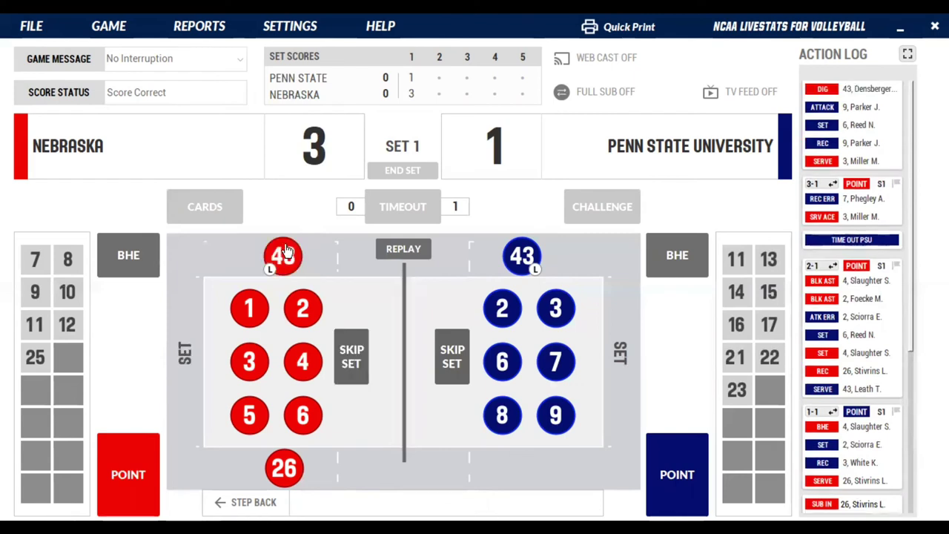
pyautogui.click(306, 423)
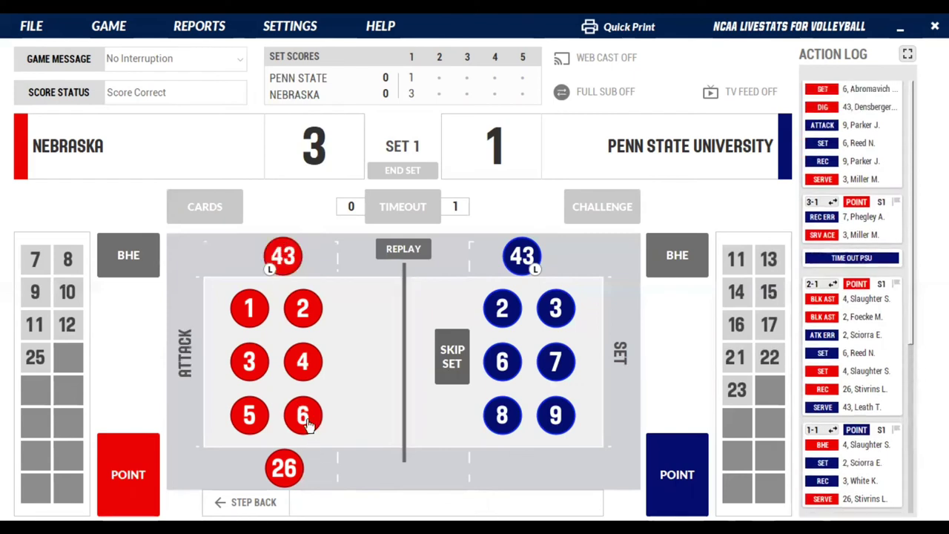
pyautogui.click(304, 370)
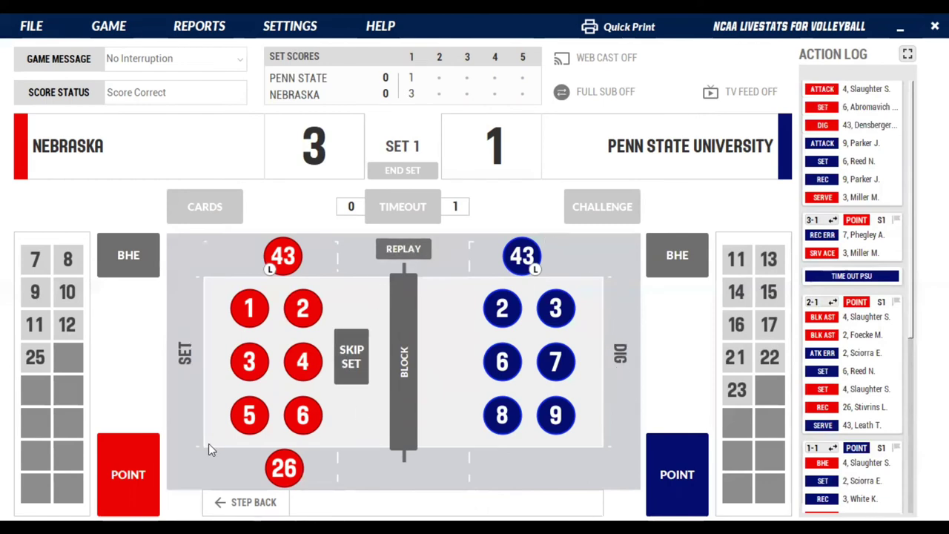
pyautogui.click(143, 472)
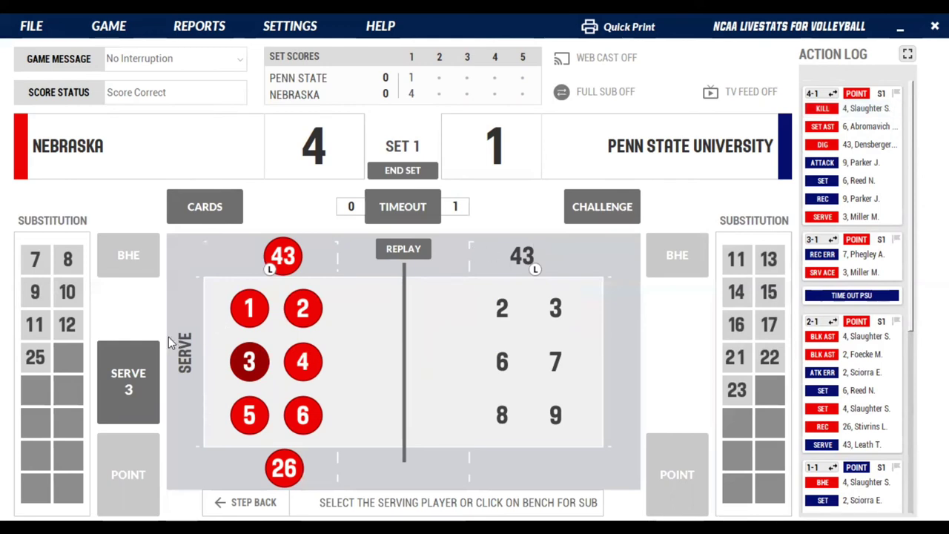
# Step: Record number 3's serve as a point to Penn State for 4–2, then flag that Action Log entry
pyautogui.click(136, 380)
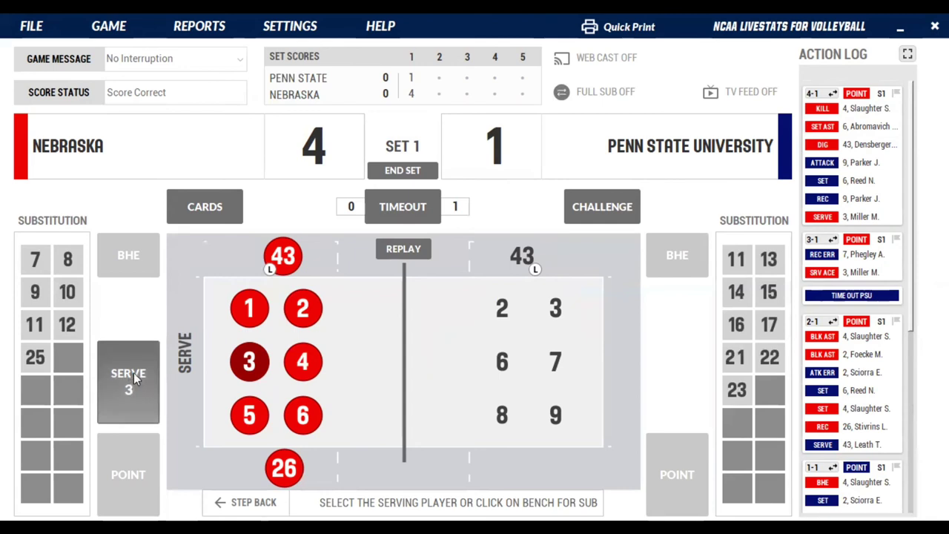
pyautogui.click(680, 494)
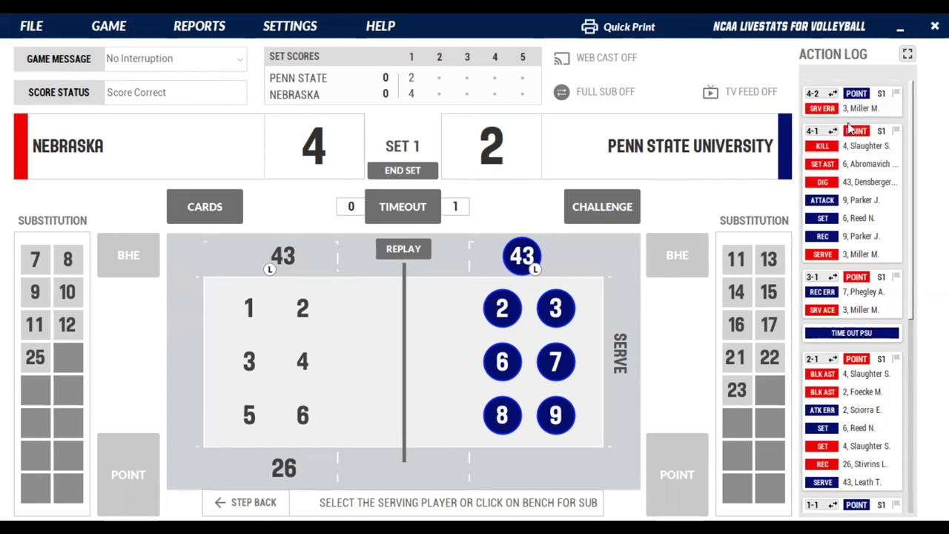
pyautogui.click(897, 94)
# Step: Substitute Penn State's number 22 in from the bench
pyautogui.click(769, 359)
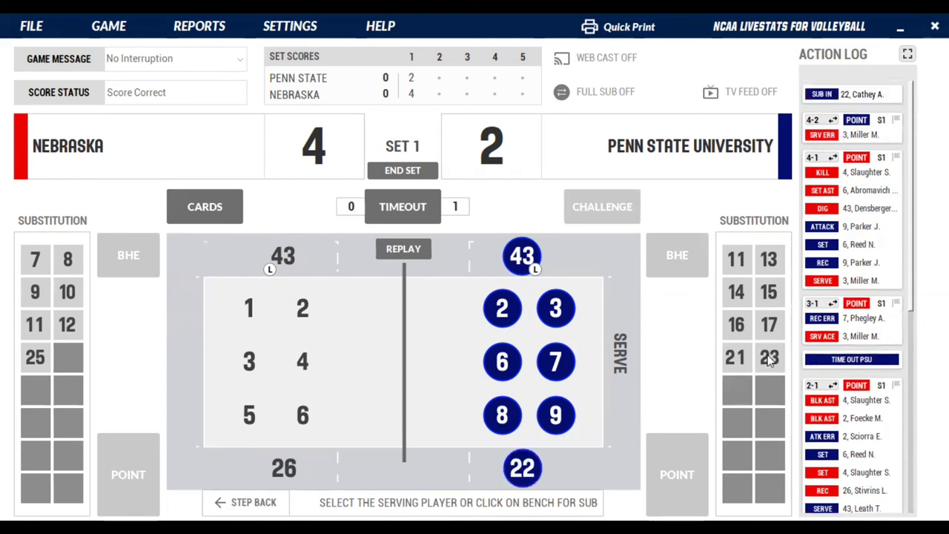